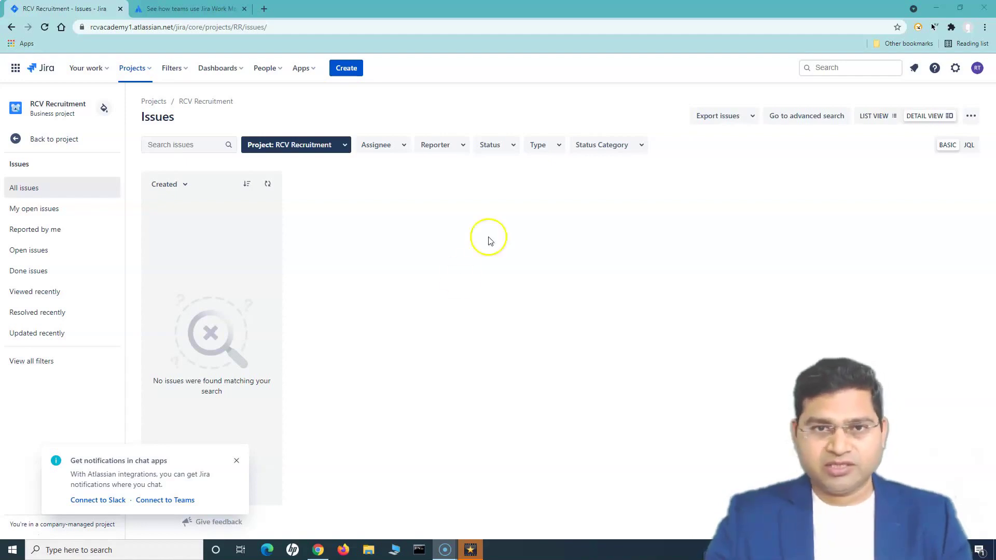
# Step: Return to the RCV Recruitment project menu, view its Summary, and open the new-item entry in the List view
pyautogui.click(19, 140)
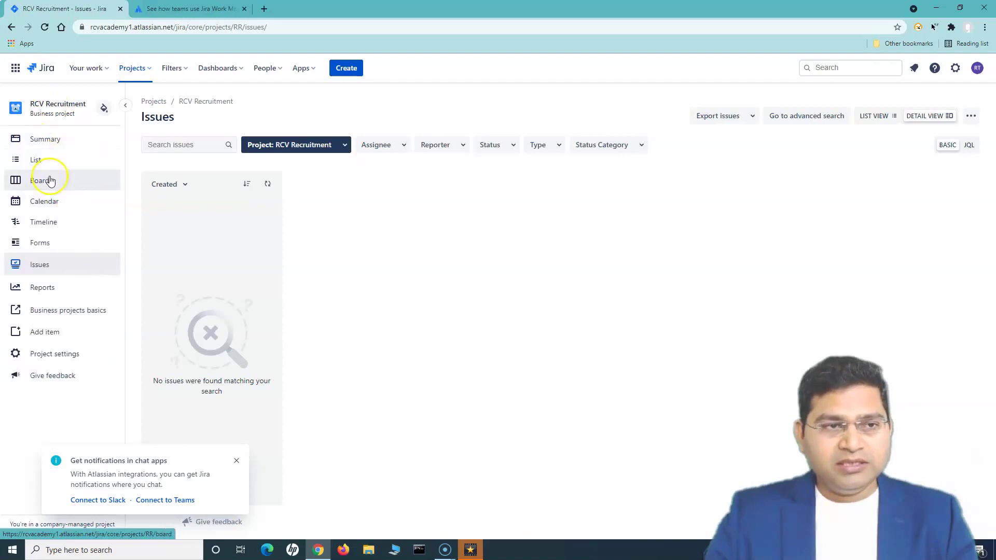
pyautogui.click(54, 144)
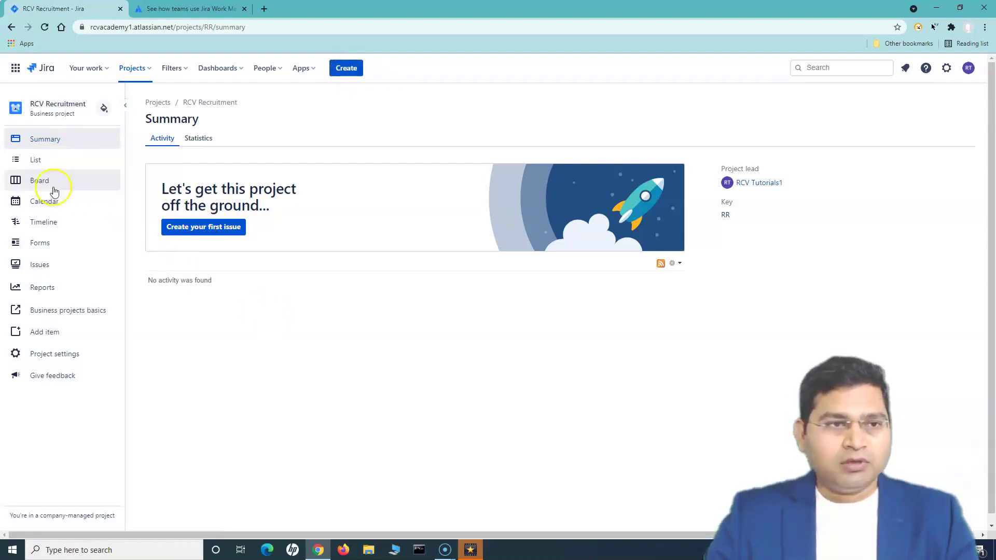
pyautogui.click(43, 163)
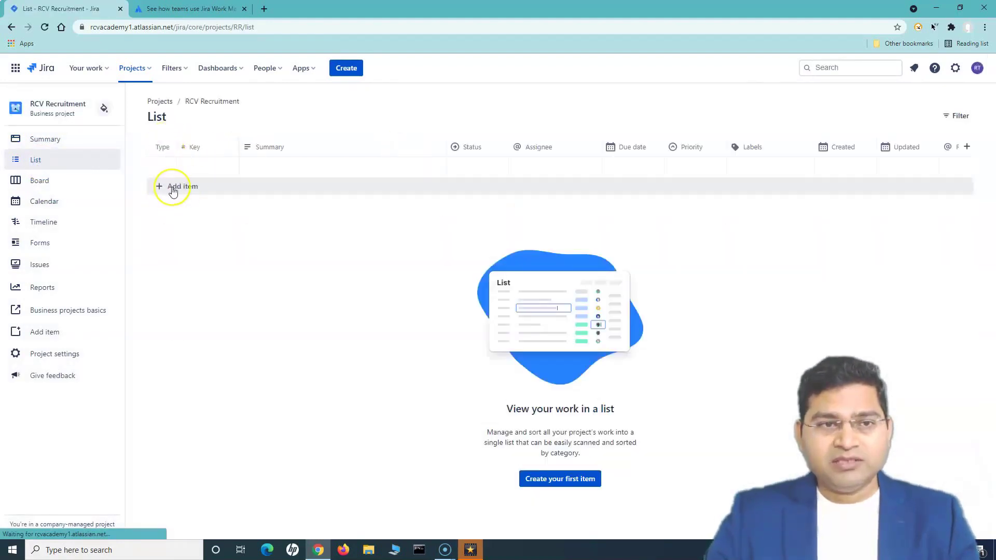
pyautogui.click(171, 192)
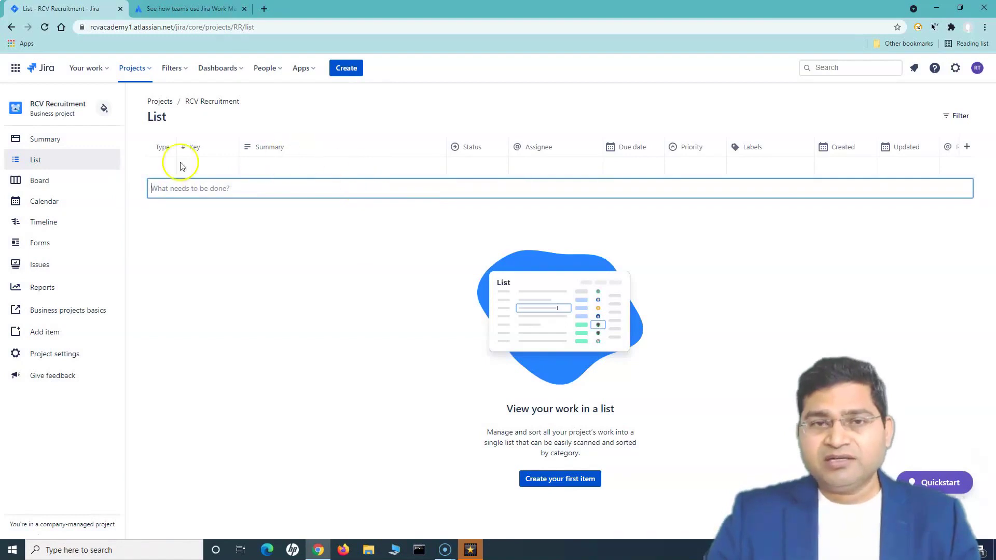
# Step: View the project's Board and open the inline new-issue entry in the Applications column
pyautogui.click(46, 180)
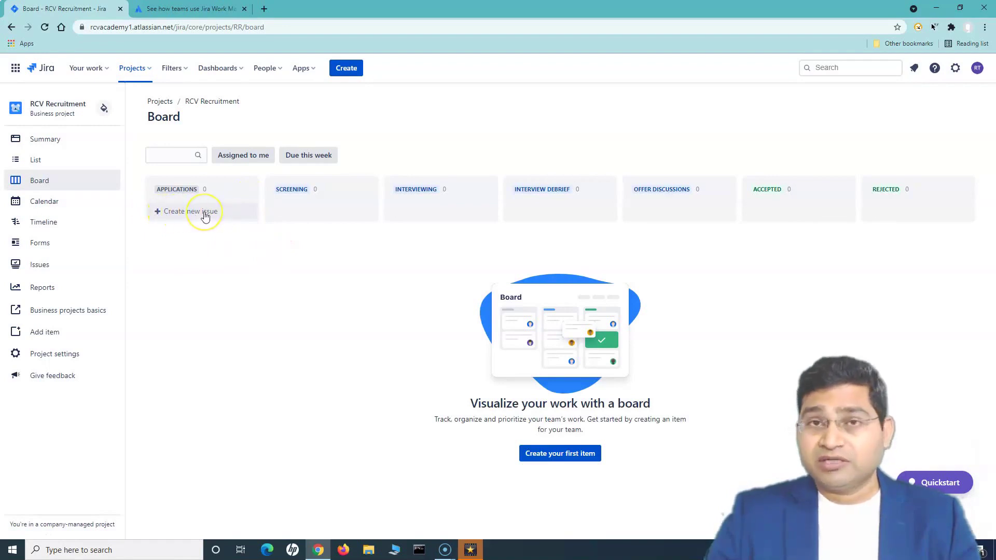
pyautogui.click(185, 214)
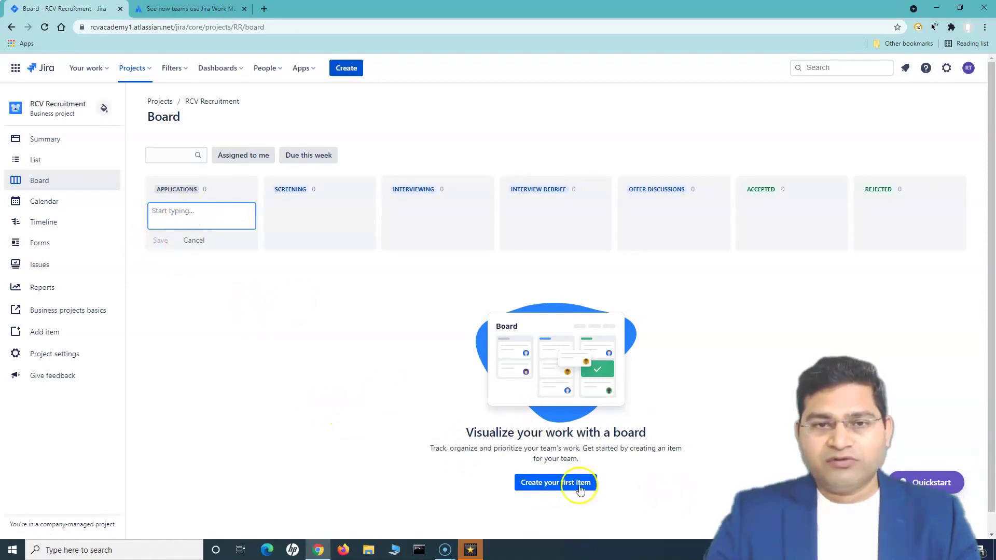
pyautogui.click(555, 491)
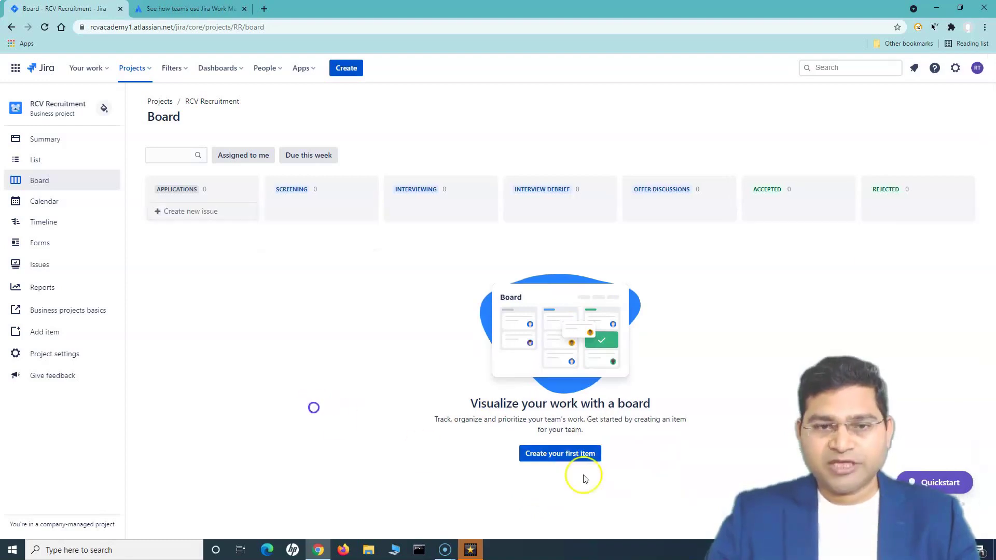
pyautogui.click(554, 453)
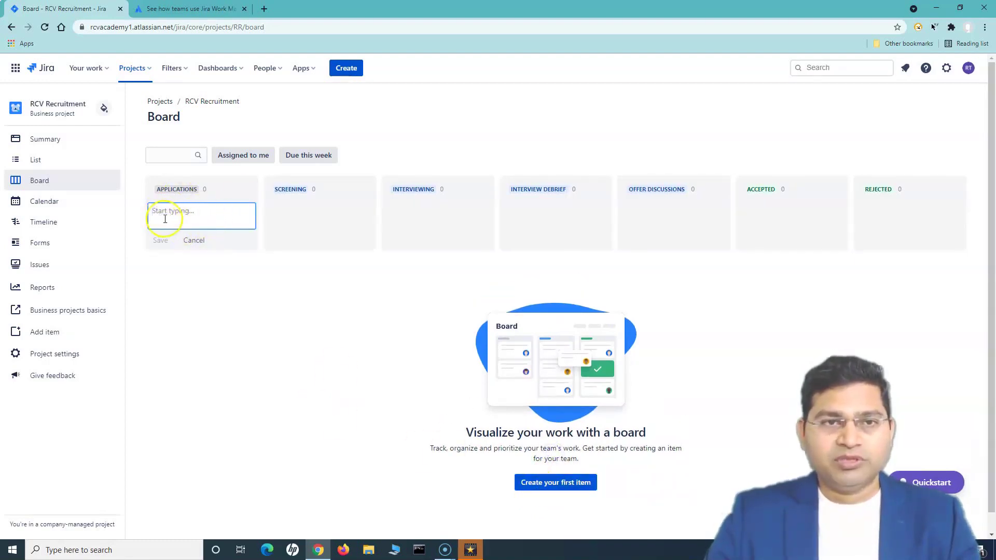
# Step: Open the Create issue form, switch its shown fields to Custom and back to All, and cancel it
pyautogui.click(355, 68)
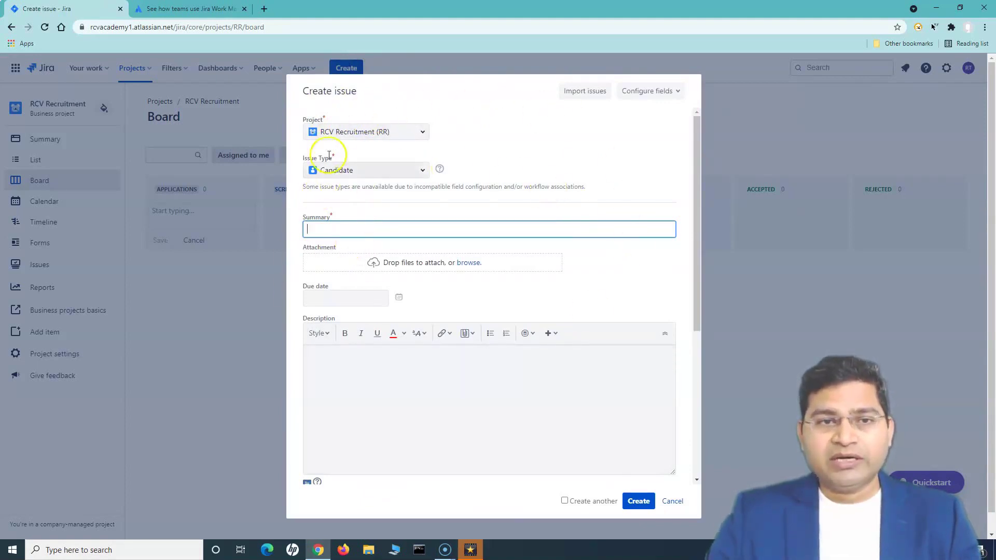
pyautogui.click(677, 92)
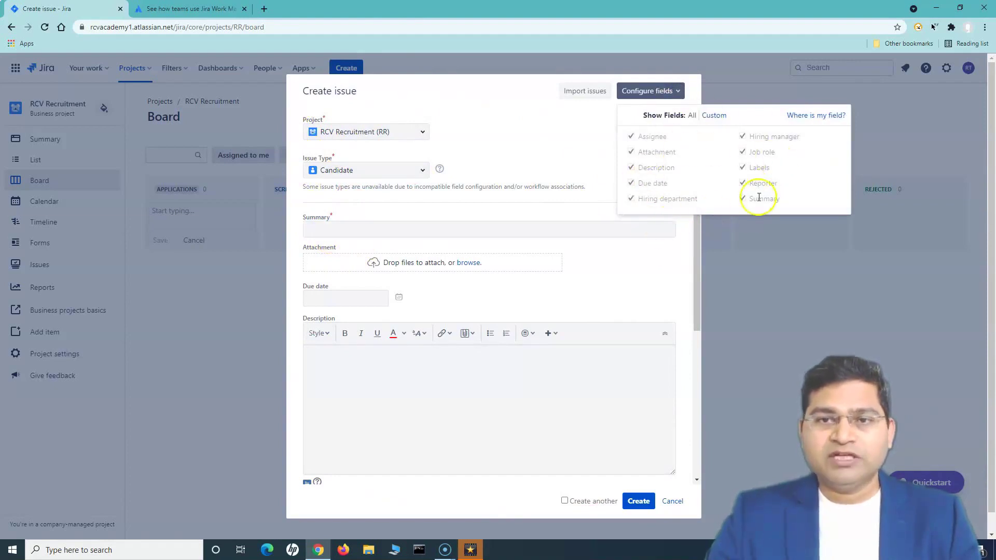
pyautogui.click(714, 116)
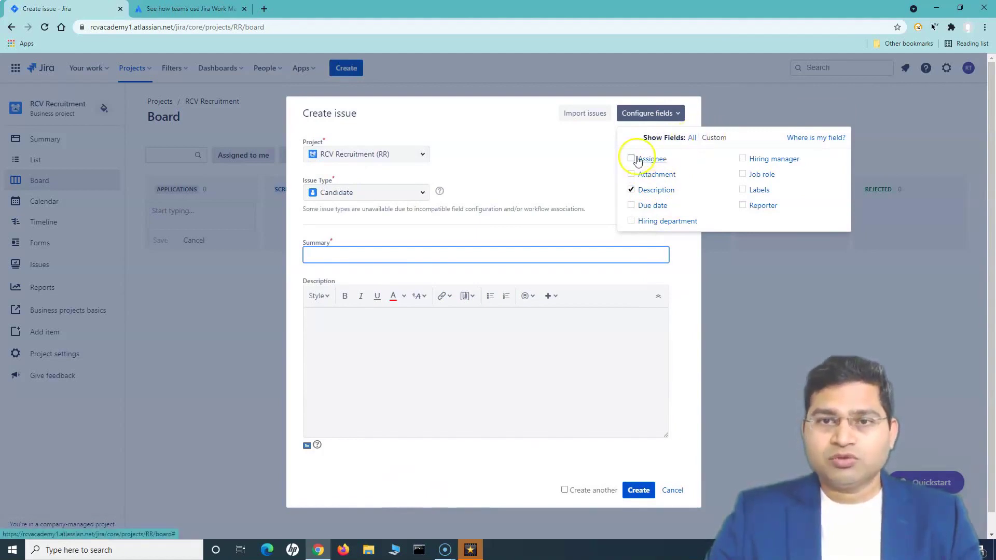
pyautogui.click(693, 138)
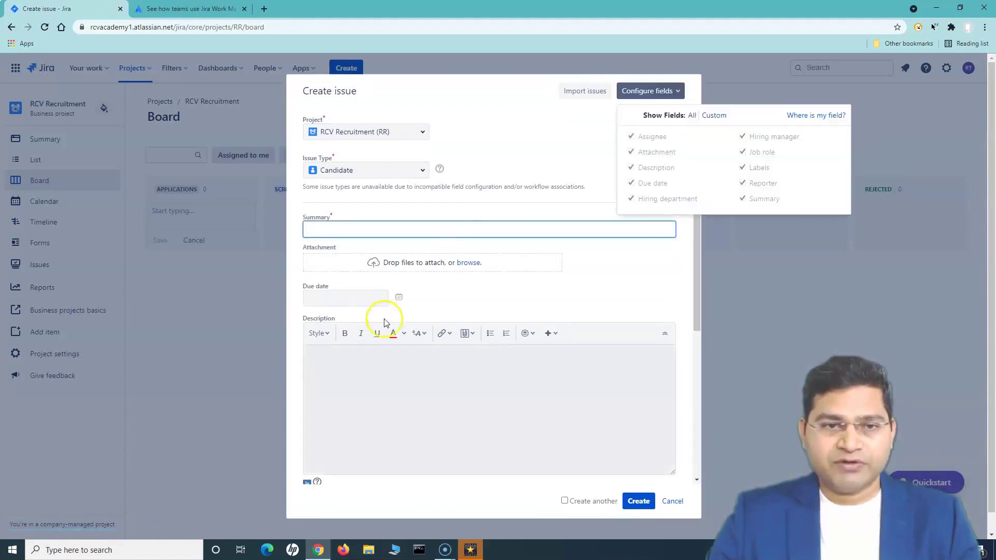
pyautogui.click(672, 501)
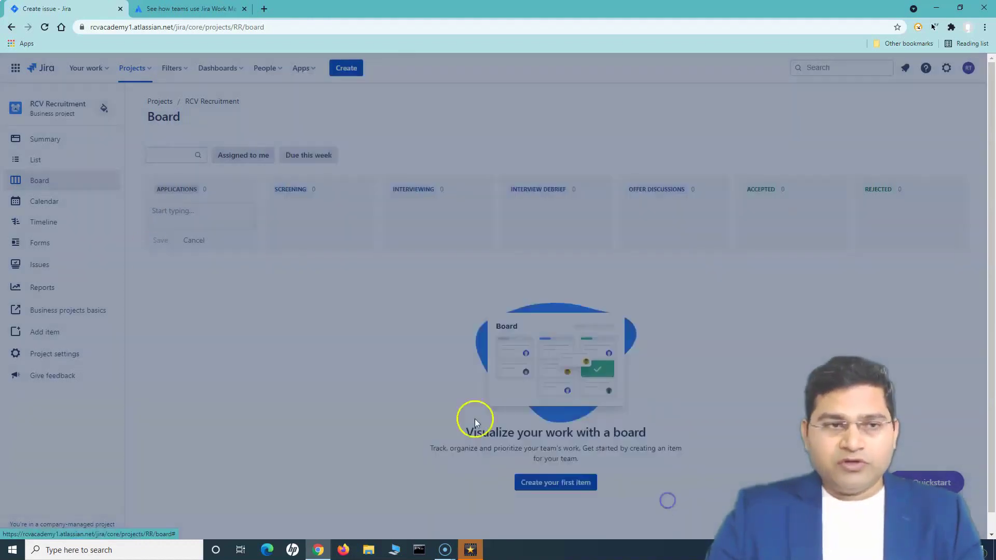
# Step: From the project Calendar, open new-issue forms for the 6th, 7th and 22nd of July 2021 and cancel each one
pyautogui.click(50, 203)
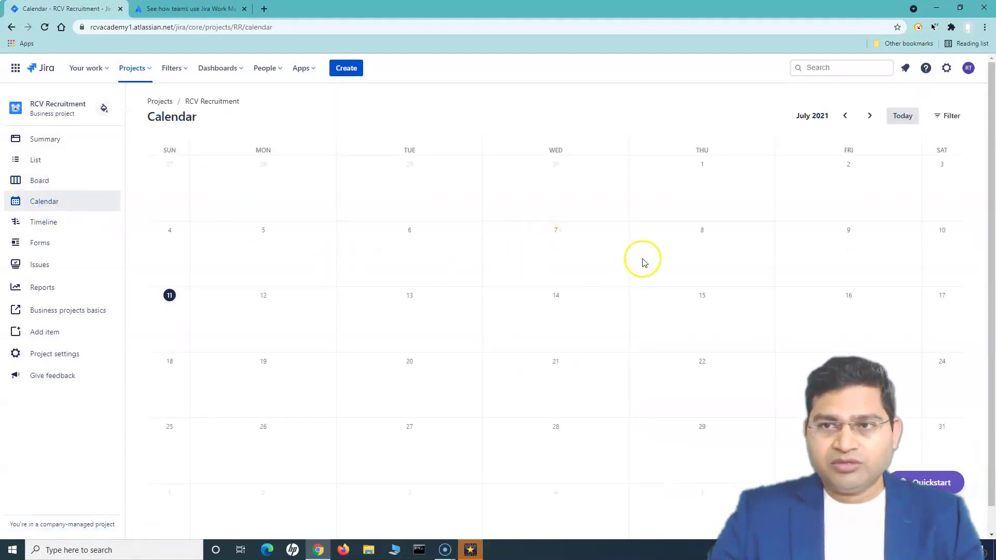
pyautogui.click(405, 253)
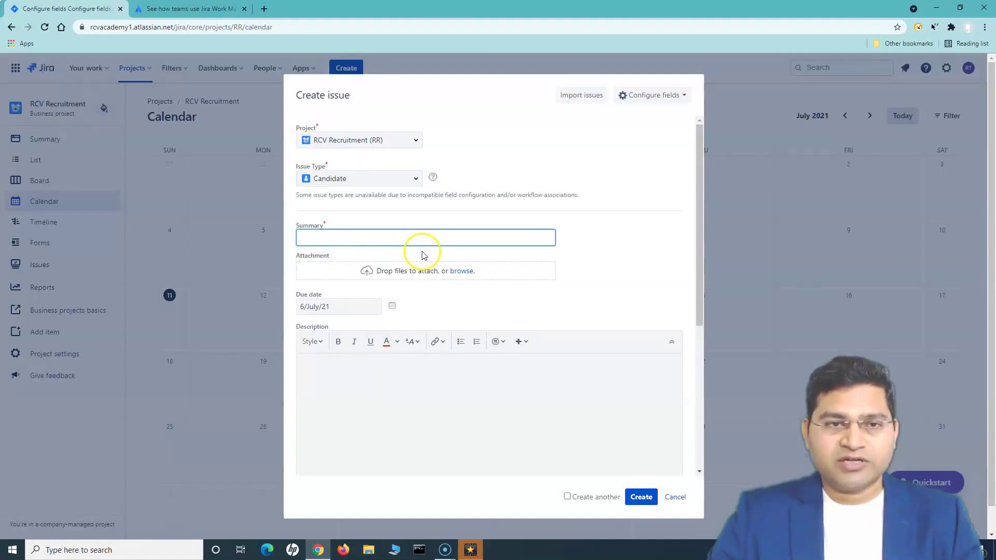
pyautogui.click(676, 497)
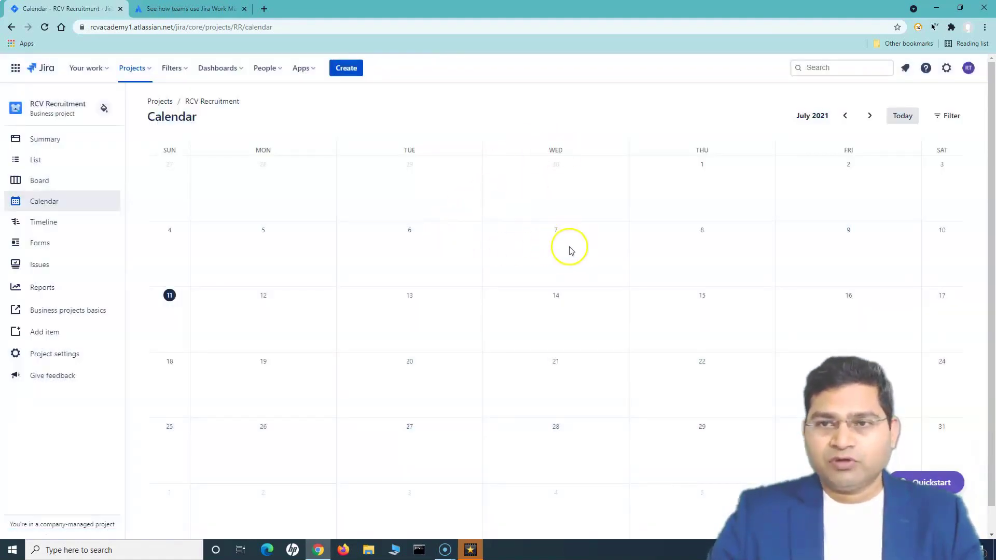
pyautogui.click(561, 251)
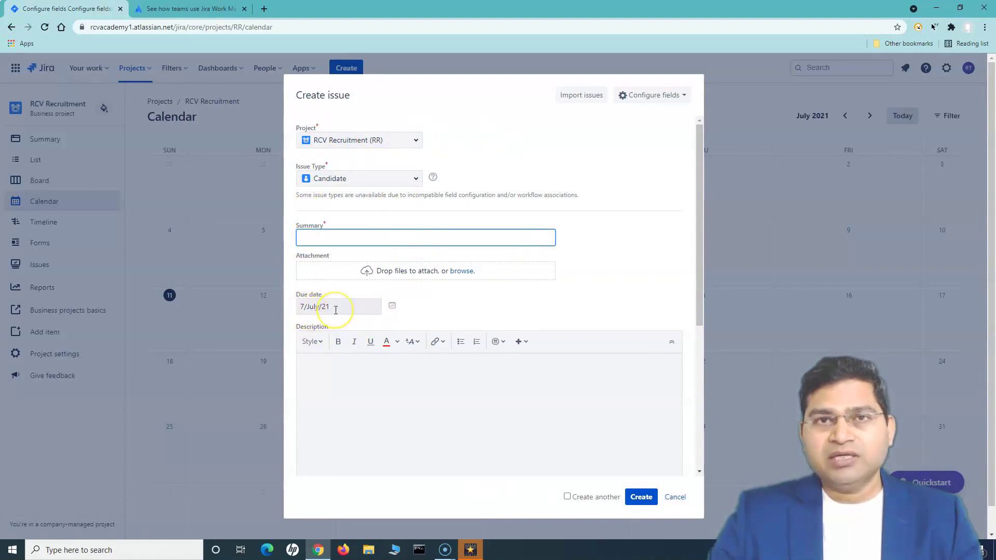
pyautogui.click(675, 497)
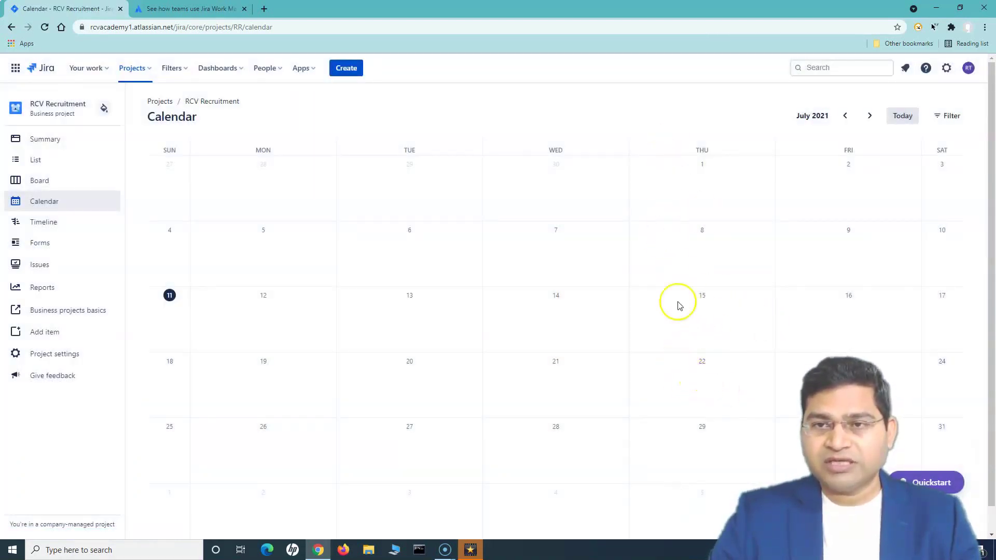
pyautogui.click(705, 383)
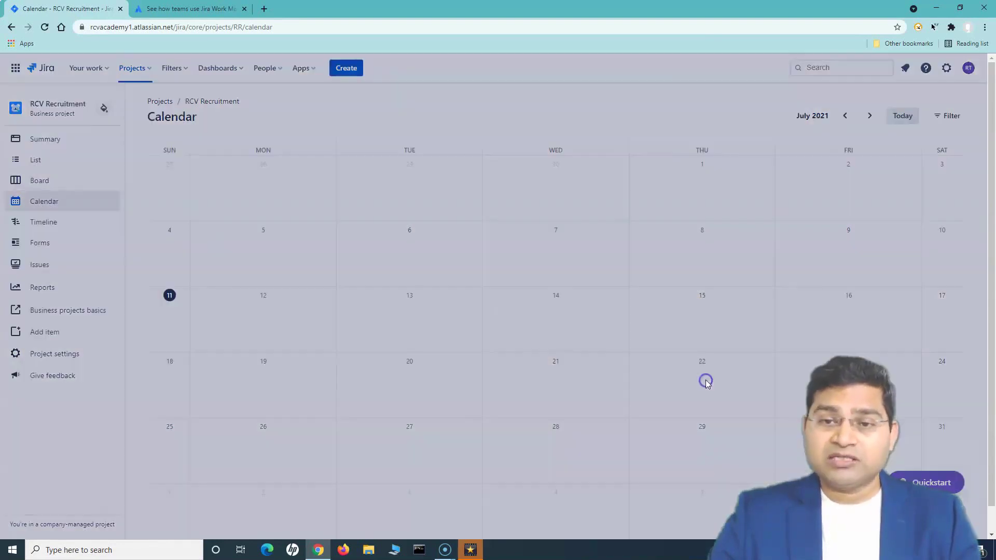
pyautogui.click(672, 496)
pyautogui.click(726, 383)
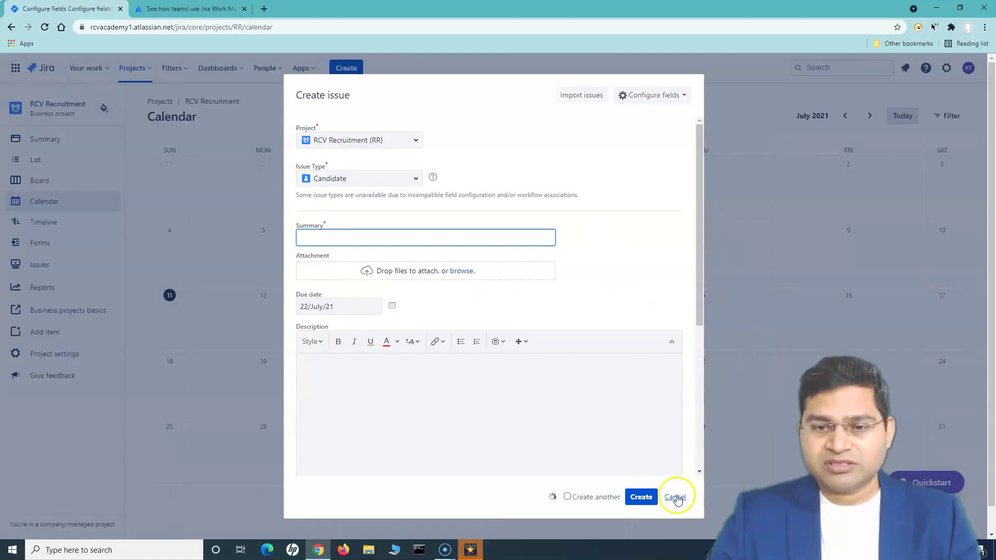
pyautogui.click(675, 498)
pyautogui.click(711, 384)
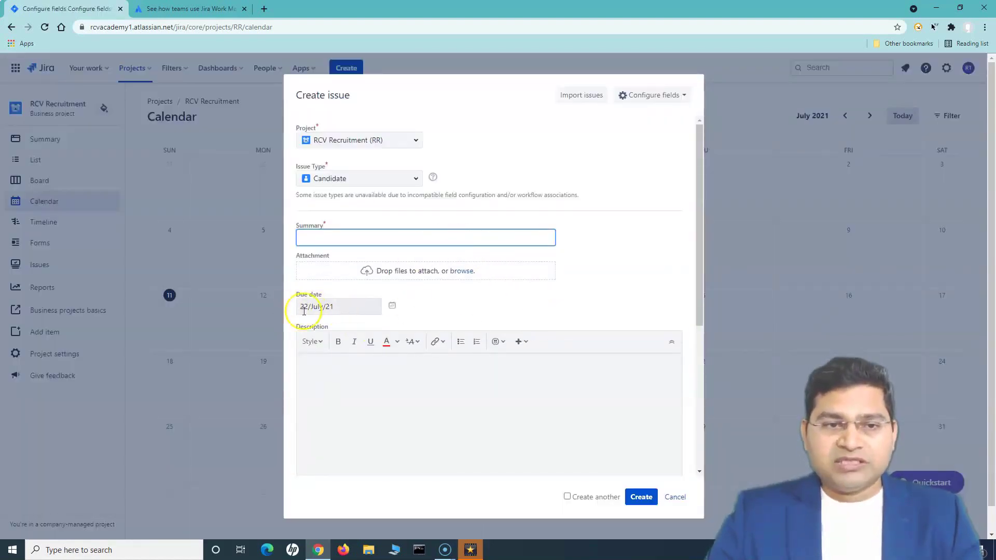
pyautogui.click(682, 501)
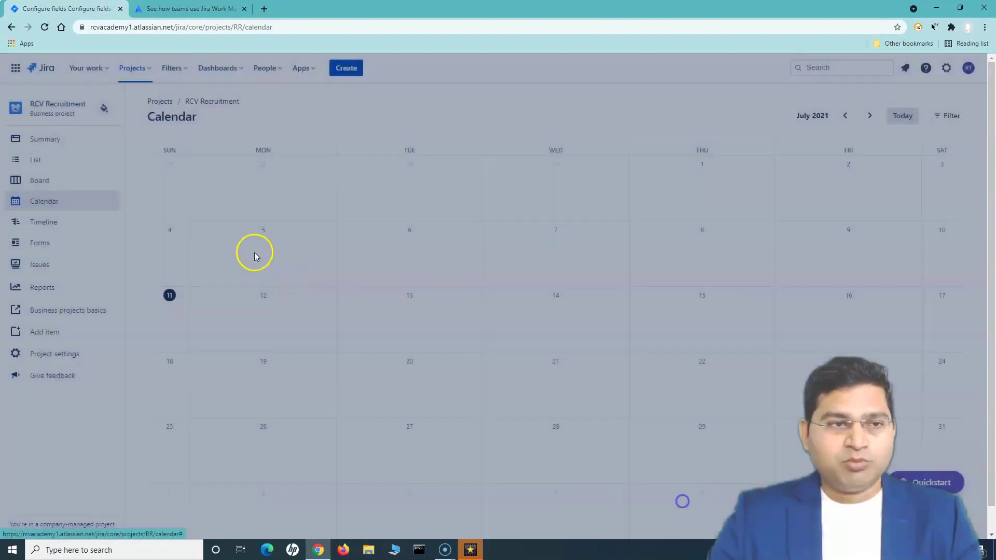
# Step: View the project's Timeline with its new-item entry, look at the Forms page, and return to the Timeline
pyautogui.click(65, 224)
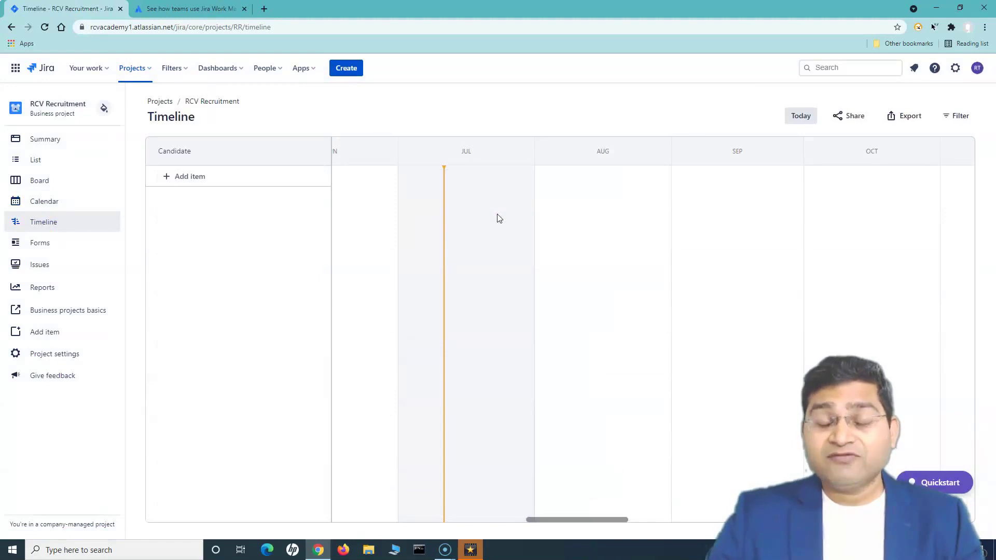
pyautogui.click(190, 179)
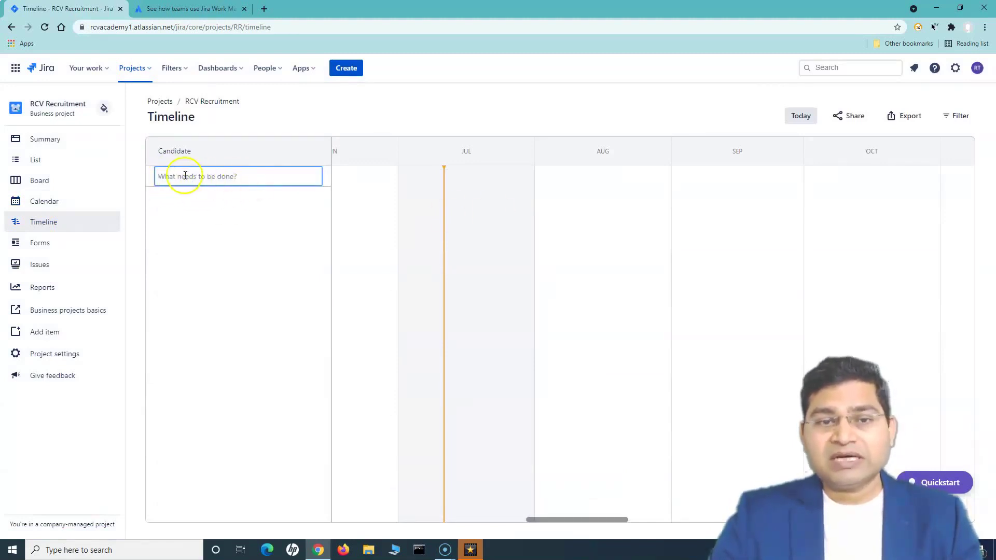
pyautogui.click(106, 241)
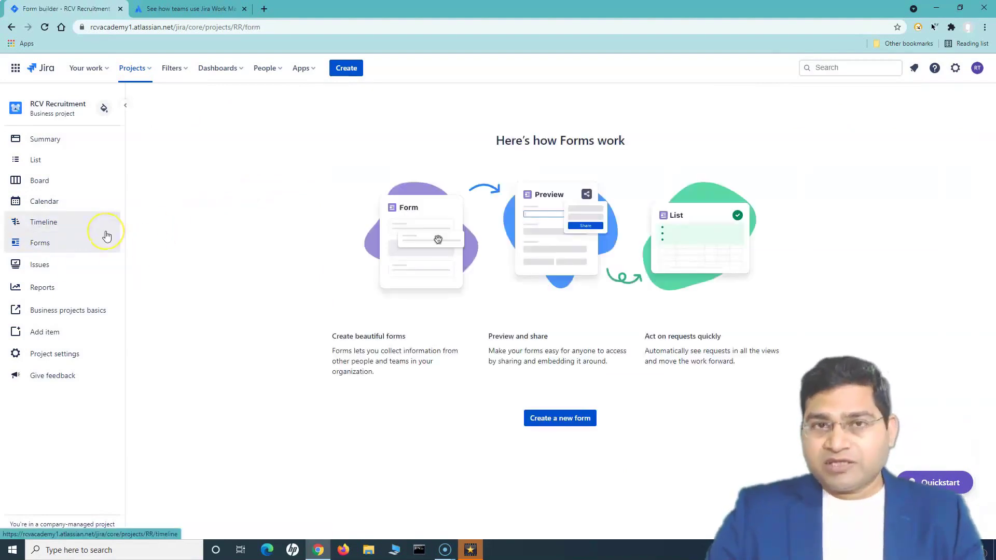
pyautogui.click(53, 227)
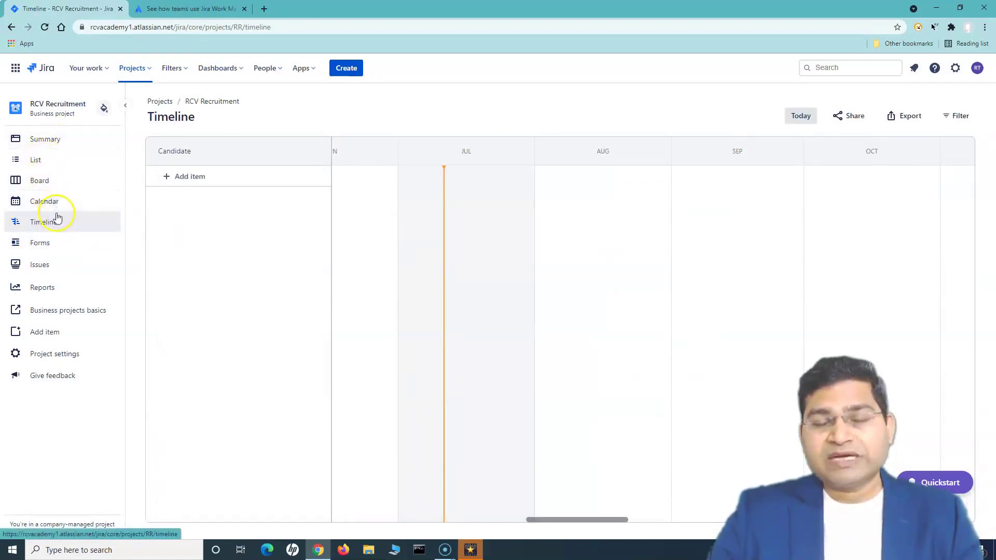
# Step: View the project's Issues page and check its additional options
pyautogui.click(48, 265)
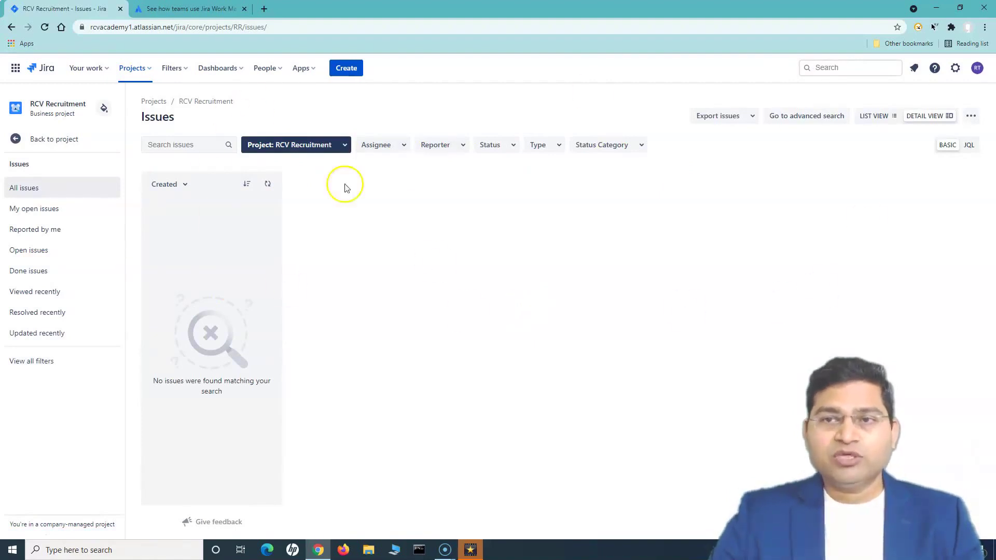
pyautogui.click(973, 117)
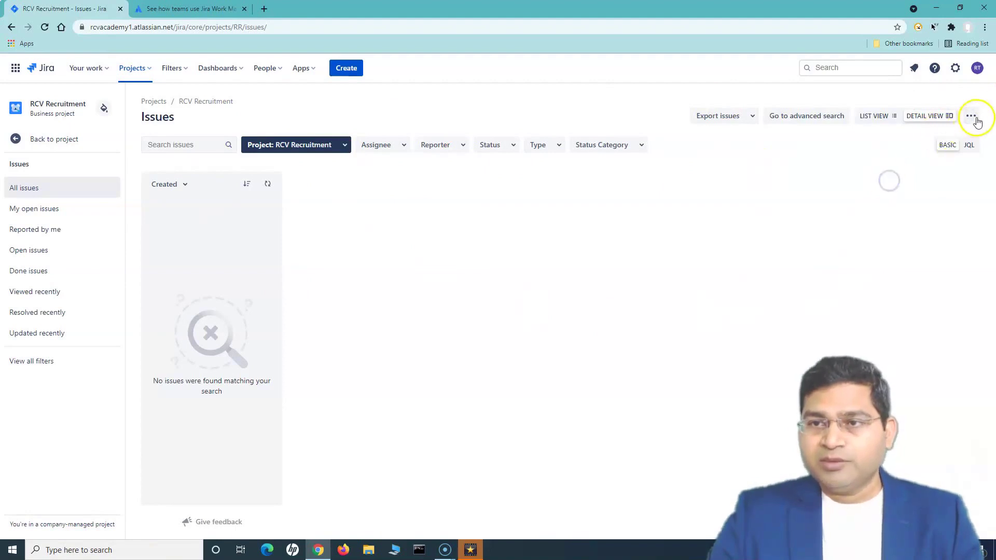
pyautogui.click(691, 238)
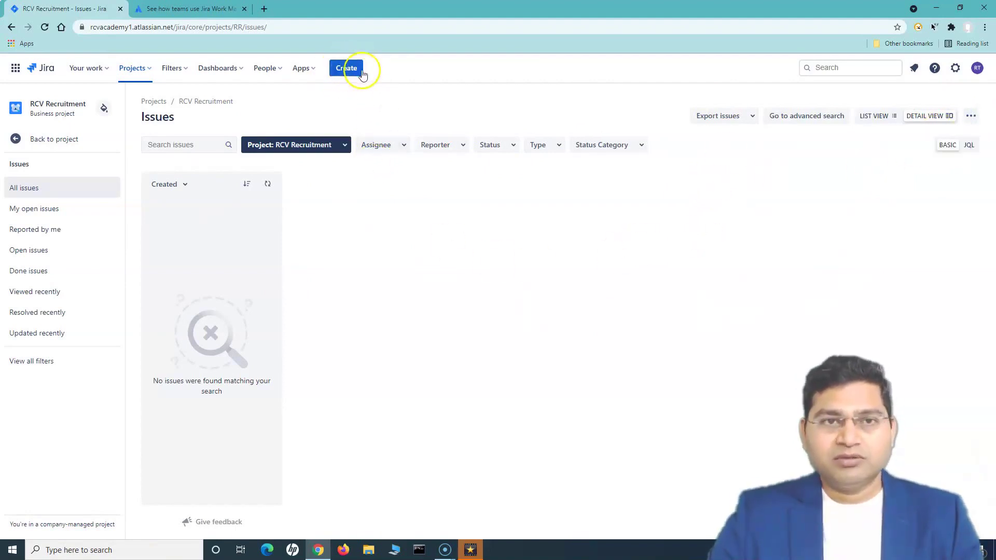
# Step: Add a new item titled "Candidate hiring for Test Analyst Role" in the project's List view
pyautogui.click(16, 139)
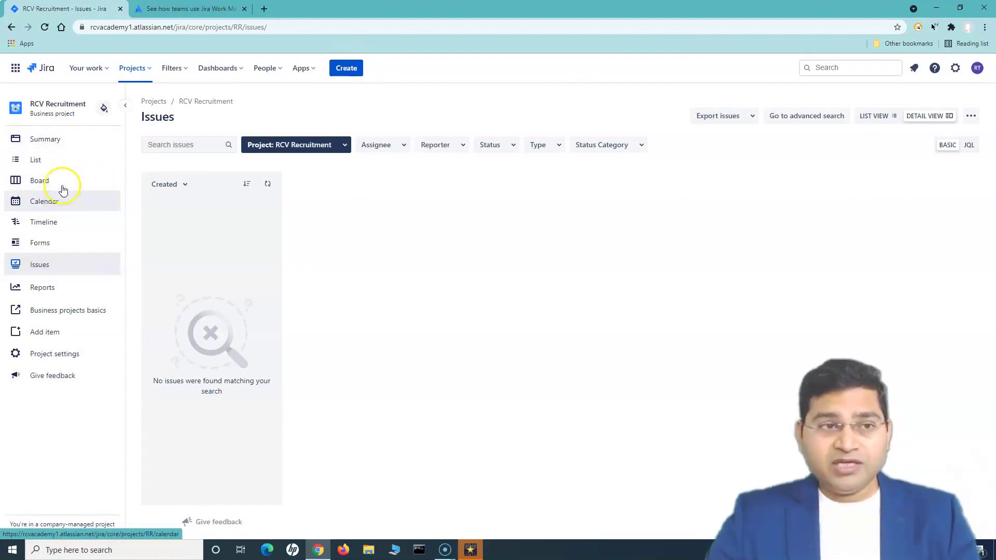
pyautogui.click(68, 165)
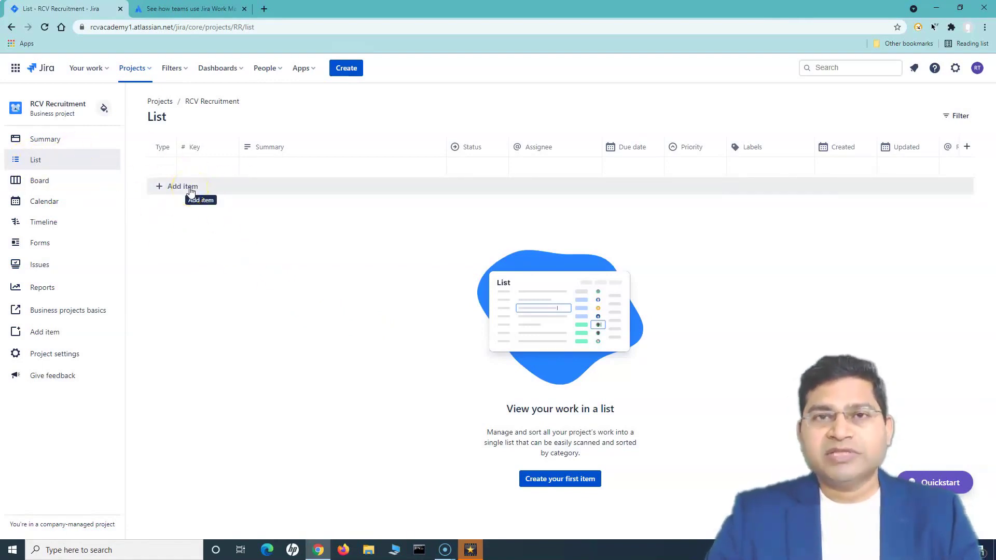
pyautogui.click(168, 187)
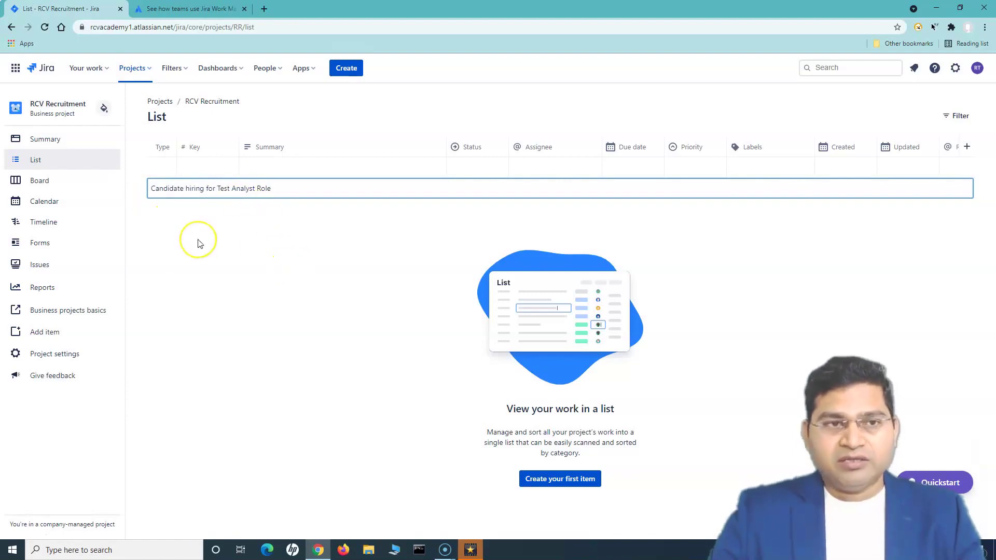
pyautogui.press('Return')
# Step: Add a list item titled "Candidate hiring for Developer Role", reusing the wording of the Test Analyst item's summary
pyautogui.click(358, 189)
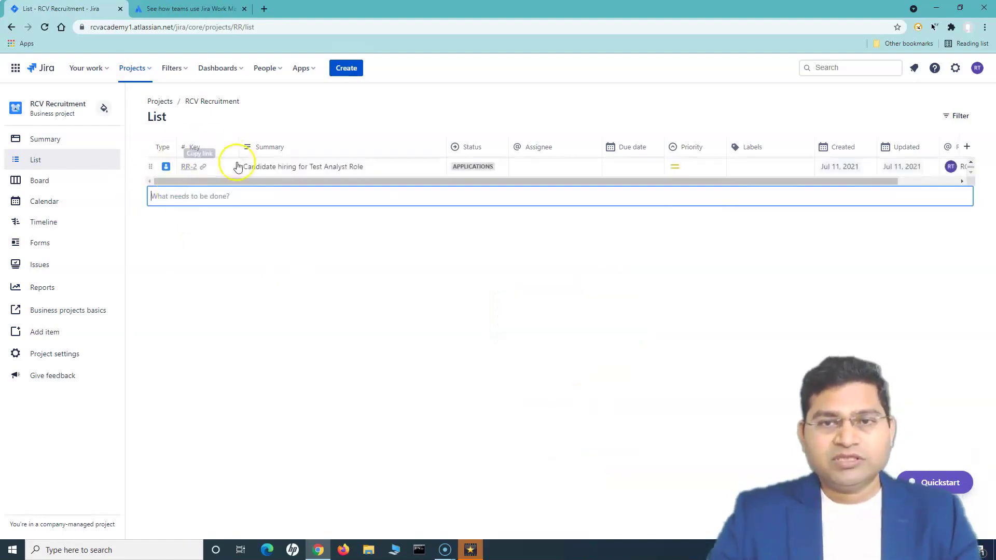
pyautogui.moveTo(364, 166); pyautogui.dragTo(247, 167)
pyautogui.hotkey('ctrl', 'c')
pyautogui.click(247, 167)
pyautogui.moveTo(444, 167); pyautogui.dragTo(286, 166)
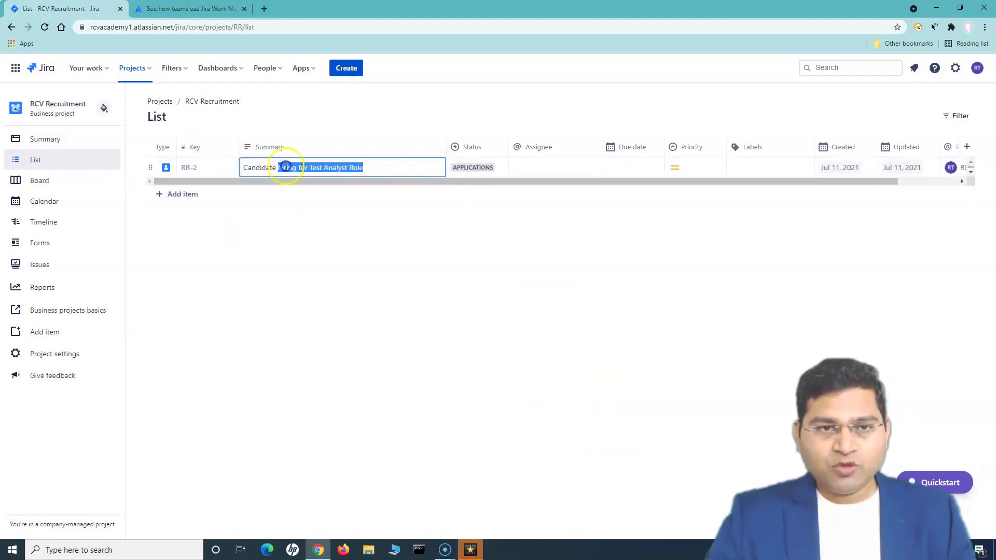
pyautogui.click(217, 202)
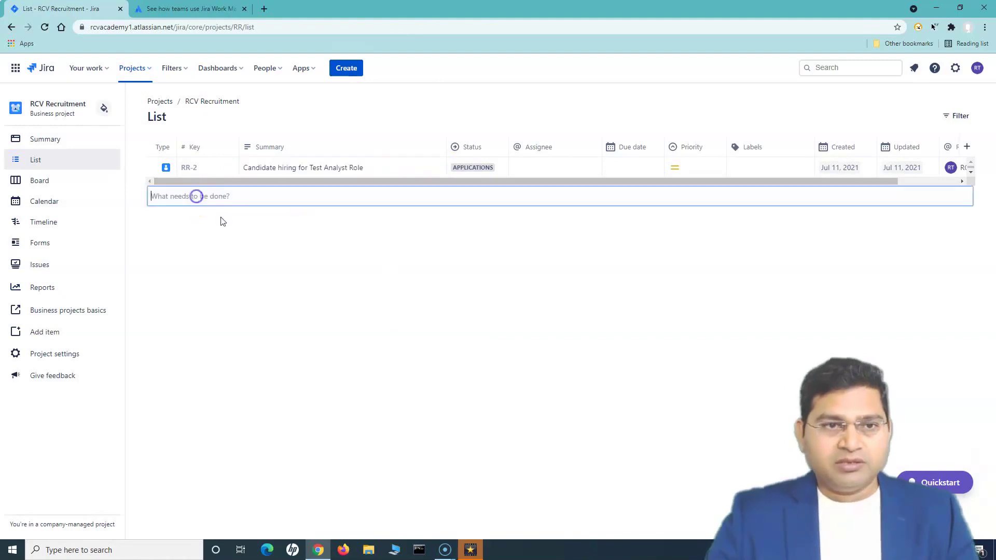
pyautogui.hotkey('ctrl', 'v')
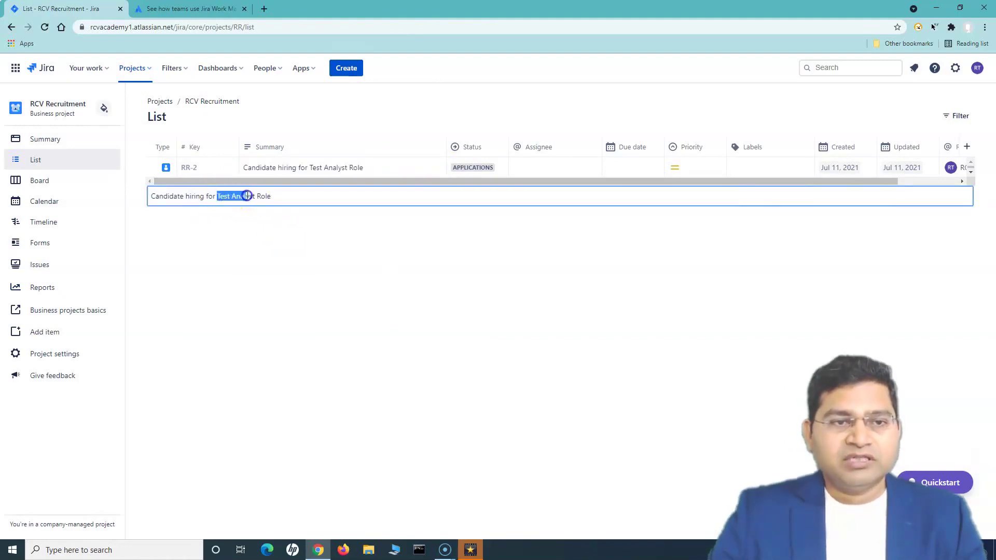
pyautogui.write('Developer')
pyautogui.press('Return')
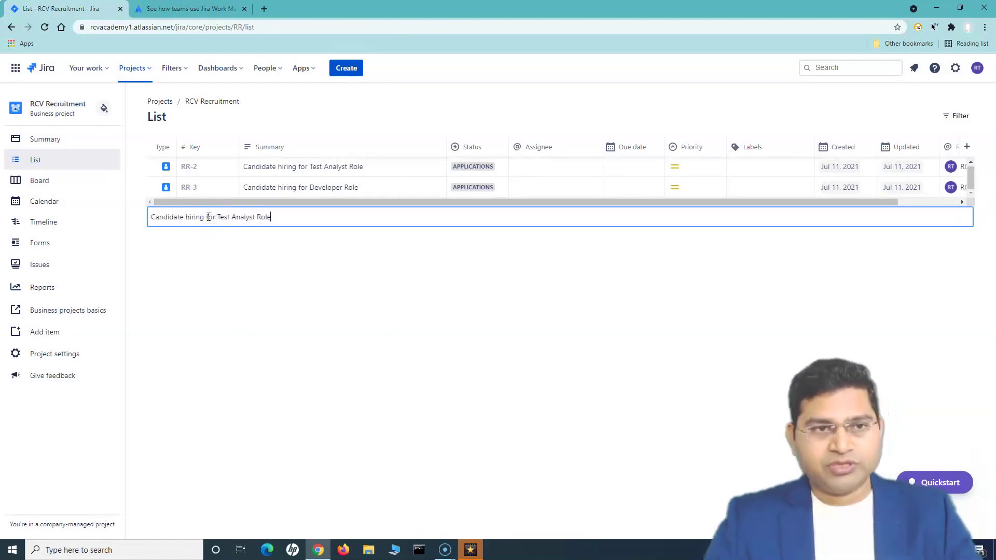
# Step: Add two more list items titled "Candidate hiring for BA Role" and "Candidate hiring for Test Architect Role"
pyautogui.write('BA')
pyautogui.moveTo(218, 217)
pyautogui.mouseDown()
pyautogui.moveTo(255, 217)
pyautogui.moveTo(255, 236)
pyautogui.mouseUp()
pyautogui.press('Return')
pyautogui.hotkey('ctrl', 'v')
pyautogui.write('Test Architect')
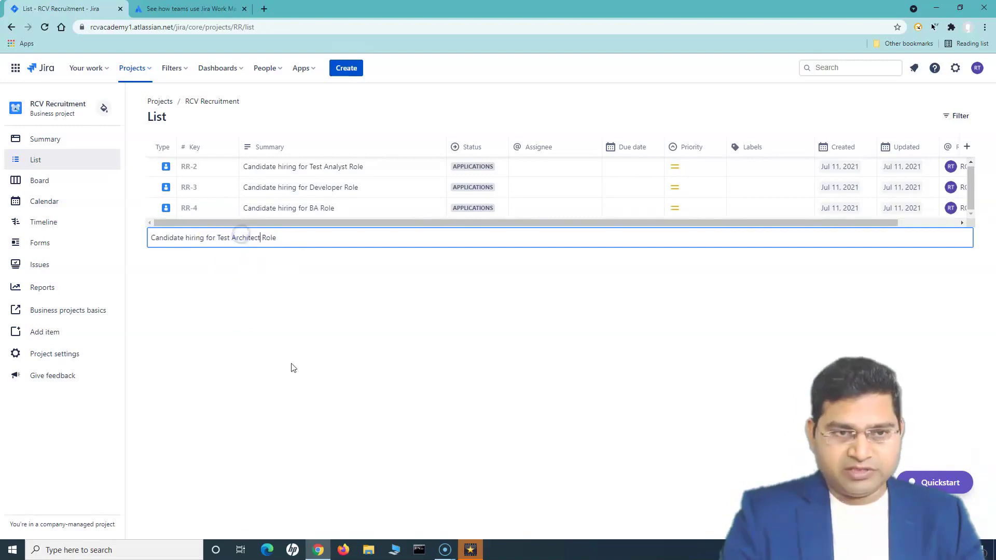
pyautogui.press('Return')
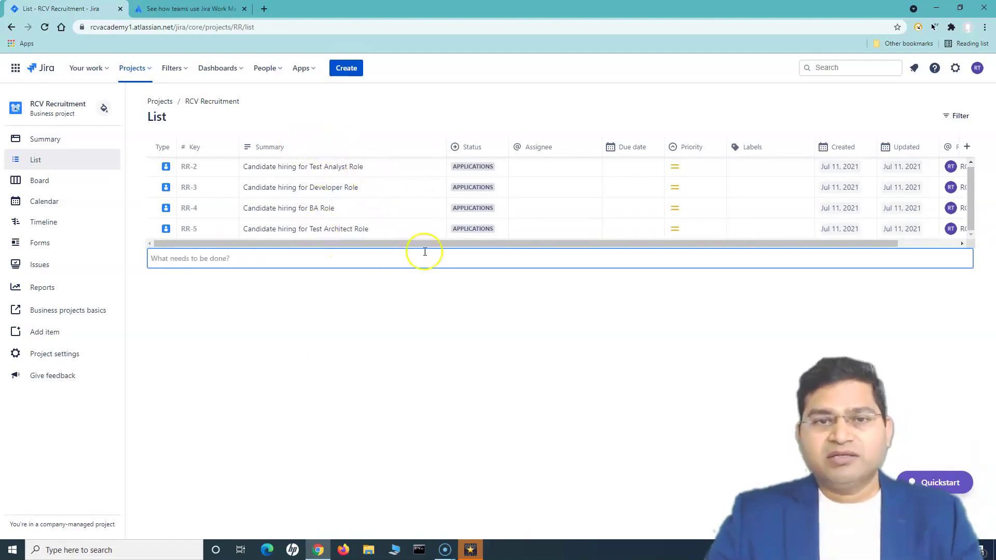
pyautogui.moveTo(427, 244); pyautogui.dragTo(360, 244)
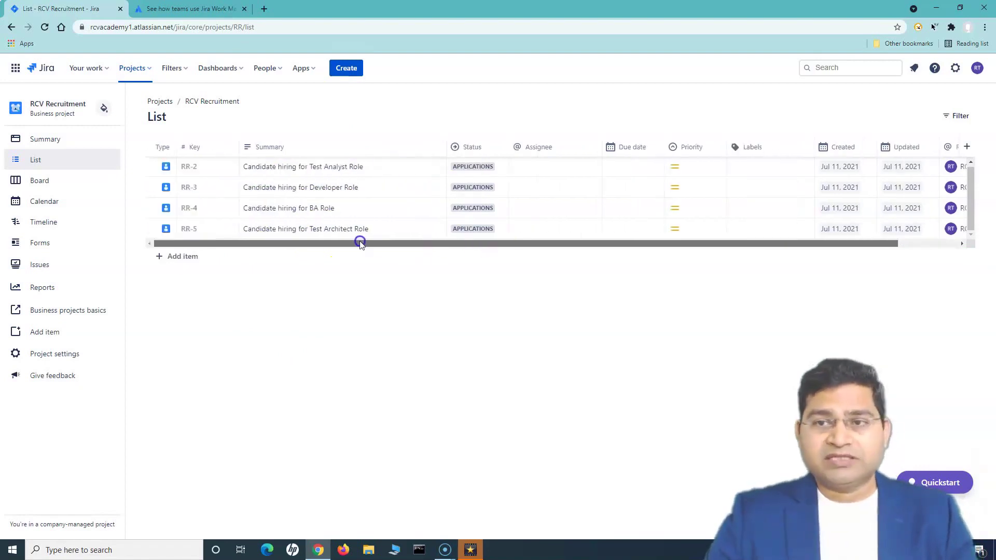
# Step: Check how the new hiring items appear in the project's Board, List and Calendar views
pyautogui.click(62, 185)
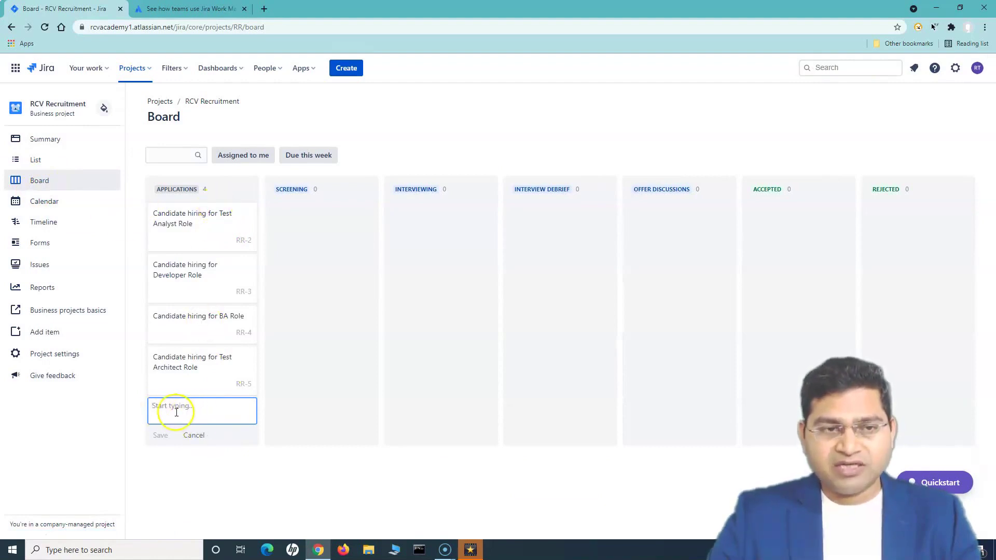
pyautogui.click(42, 162)
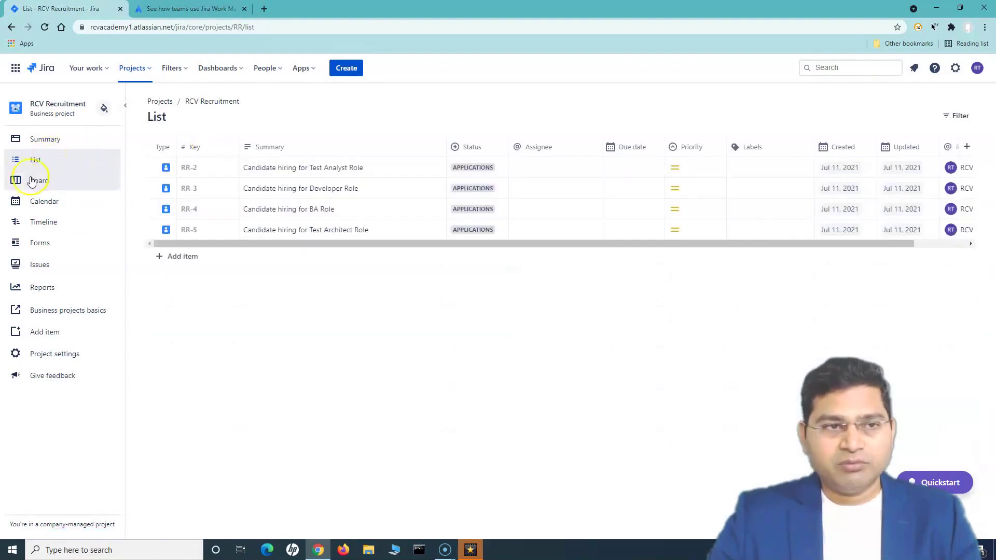
pyautogui.click(31, 182)
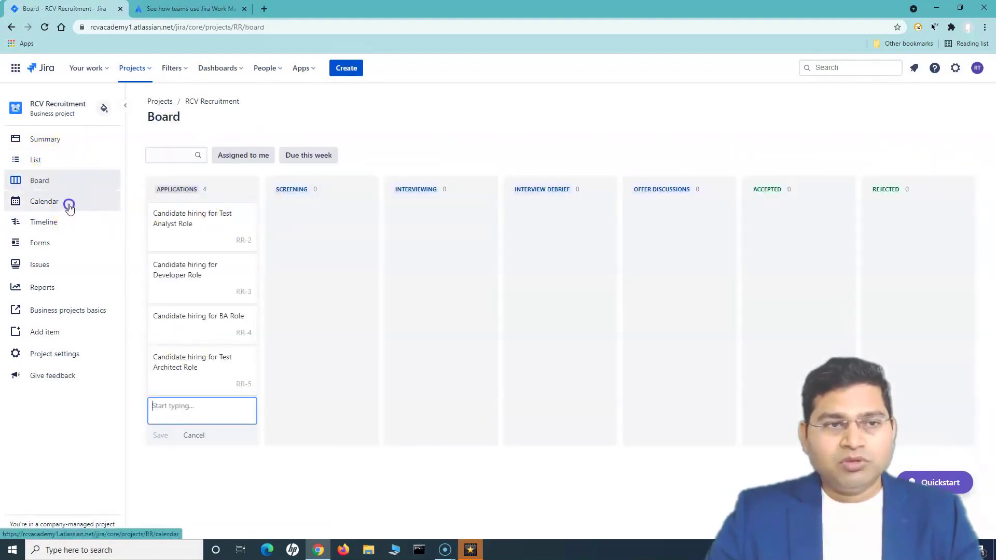
pyautogui.click(69, 208)
pyautogui.scroll(-1, 585, 356)
pyautogui.scroll(1, 588, 359)
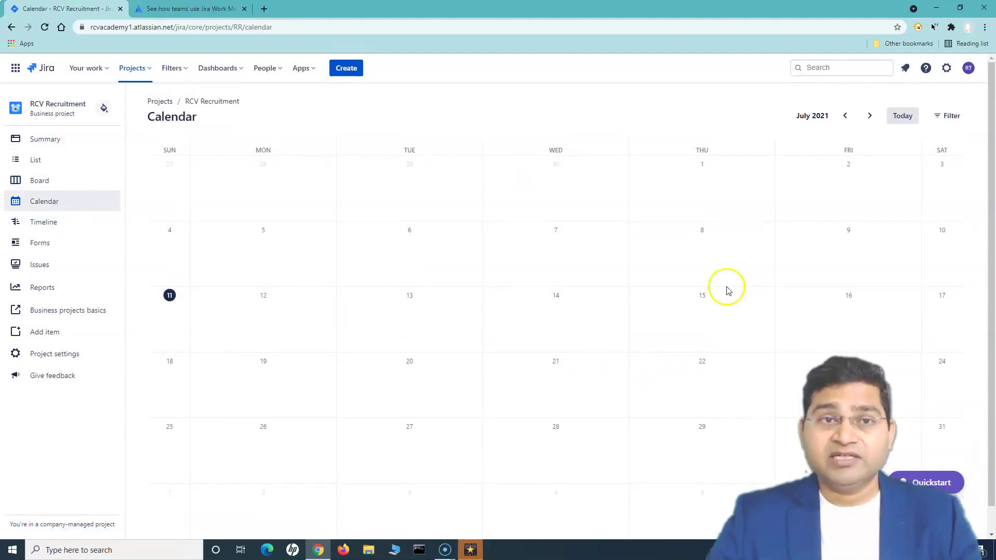
# Step: In the List view, set July 2021 due dates: Test Analyst 22, Developer 29, BA 21 and Test Architect 22
pyautogui.click(41, 162)
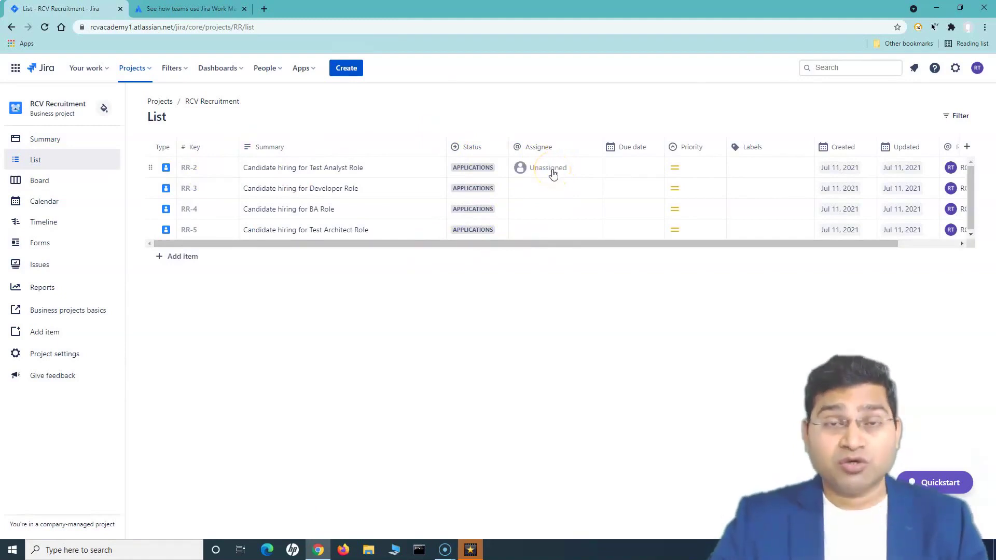
pyautogui.click(631, 167)
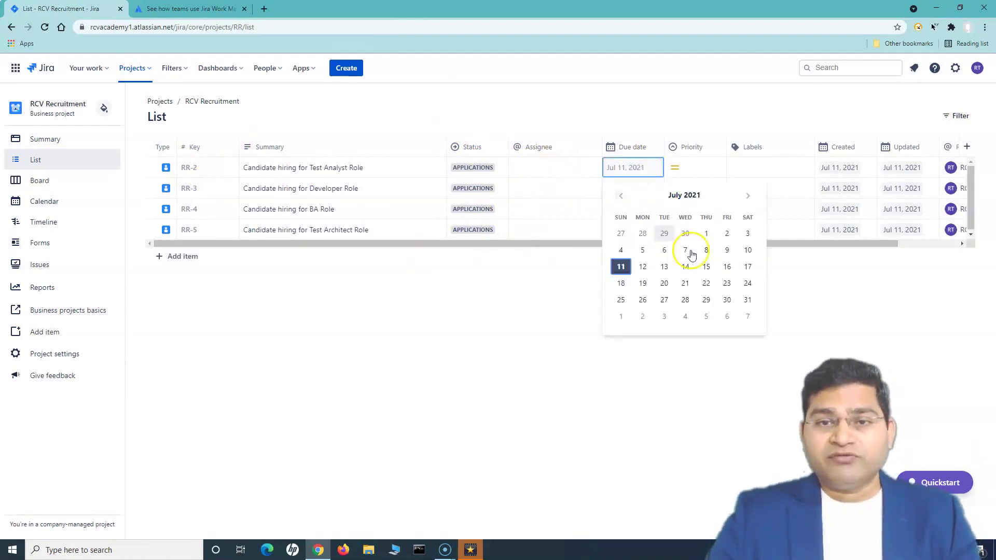
pyautogui.click(705, 284)
pyautogui.click(629, 189)
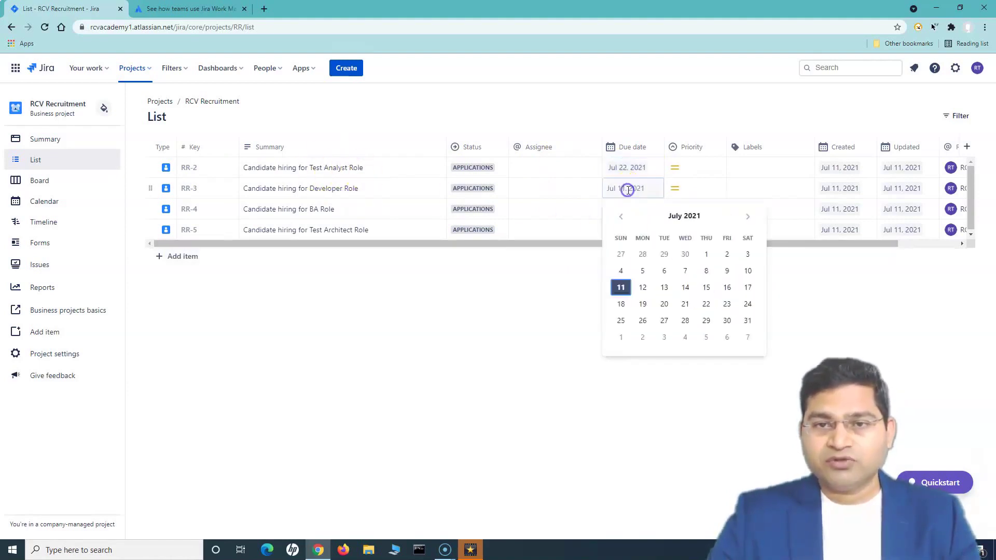
pyautogui.click(706, 321)
pyautogui.click(638, 211)
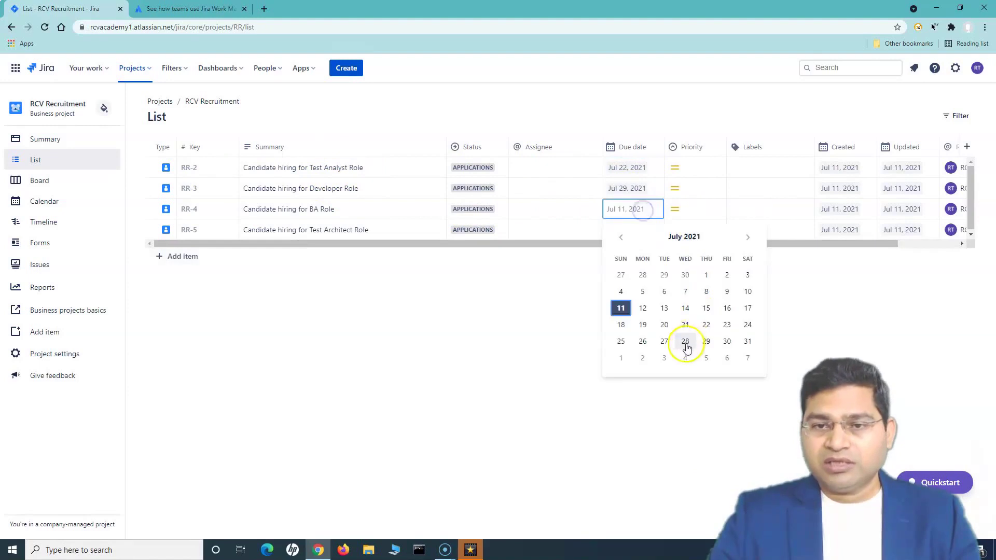
pyautogui.click(685, 329)
pyautogui.click(634, 231)
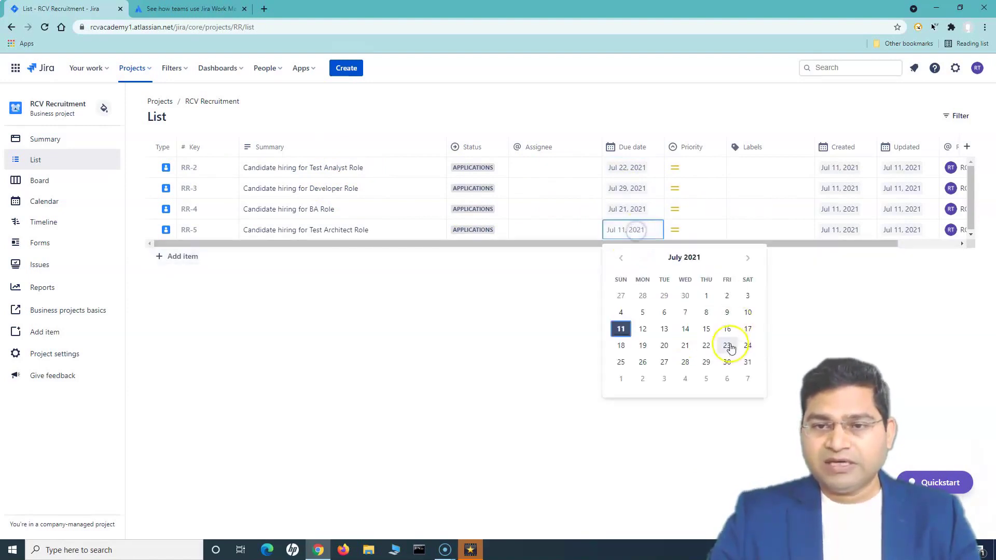
pyautogui.click(703, 345)
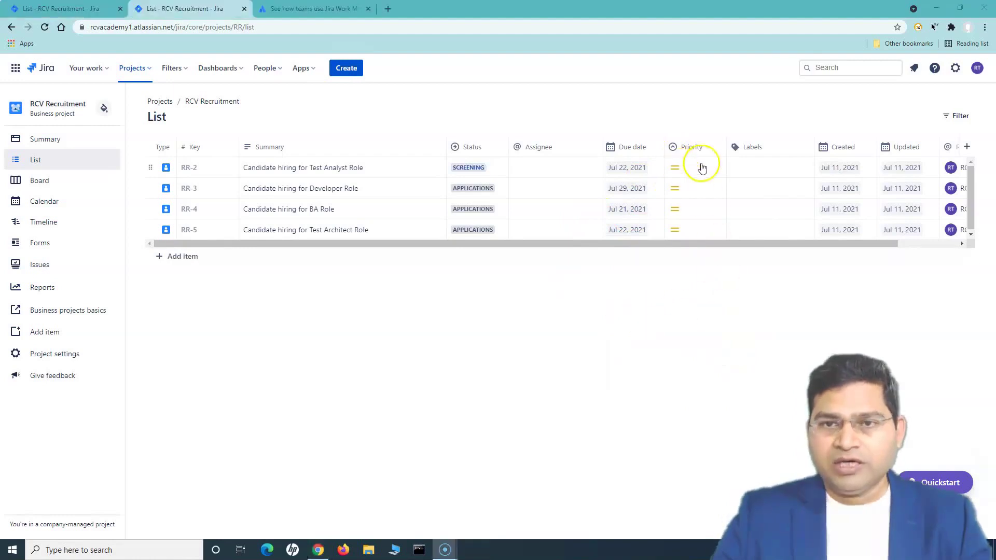
# Step: Try to change the priority of the Test Analyst Role item, and read and dismiss the notification about it
pyautogui.click(696, 168)
pyautogui.click(696, 193)
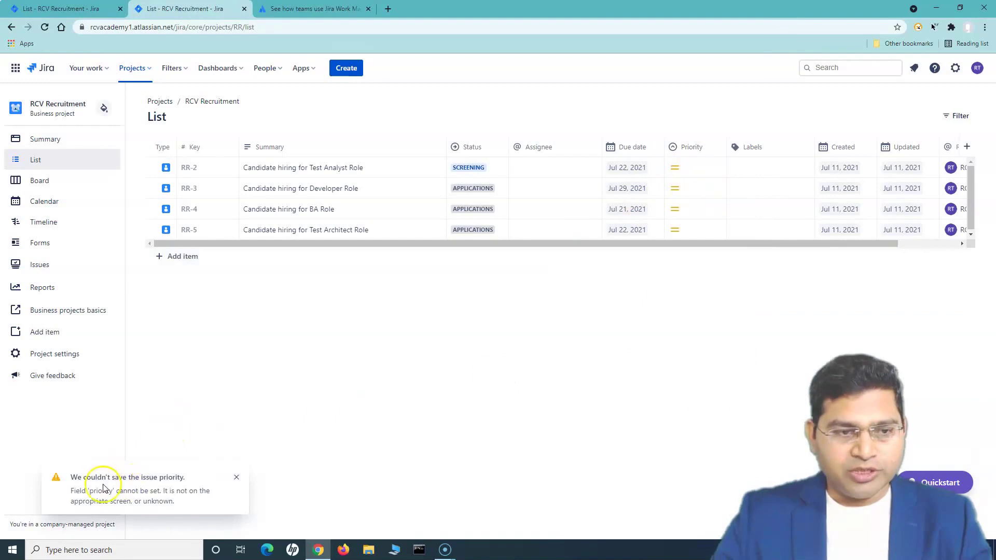
pyautogui.moveTo(165, 493); pyautogui.dragTo(169, 497)
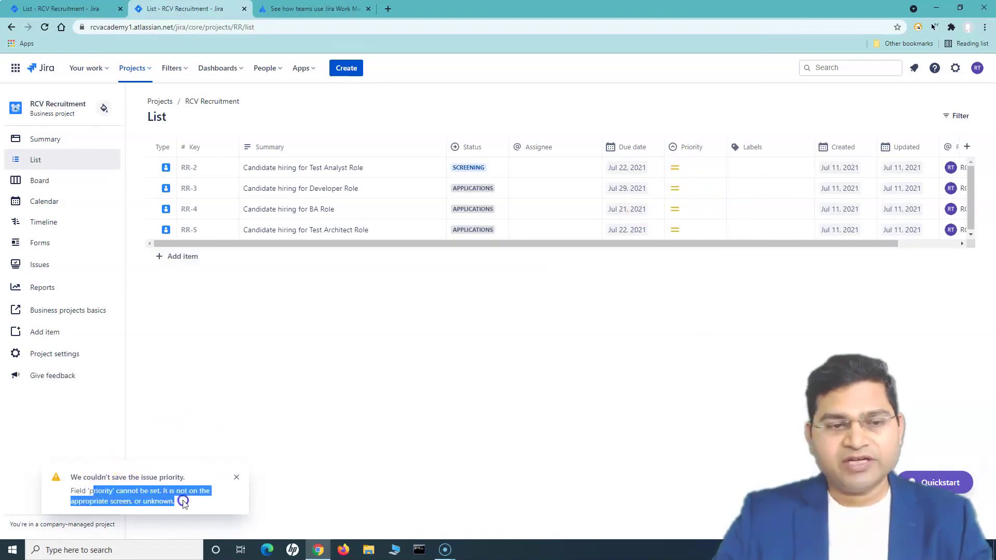
pyautogui.click(184, 502)
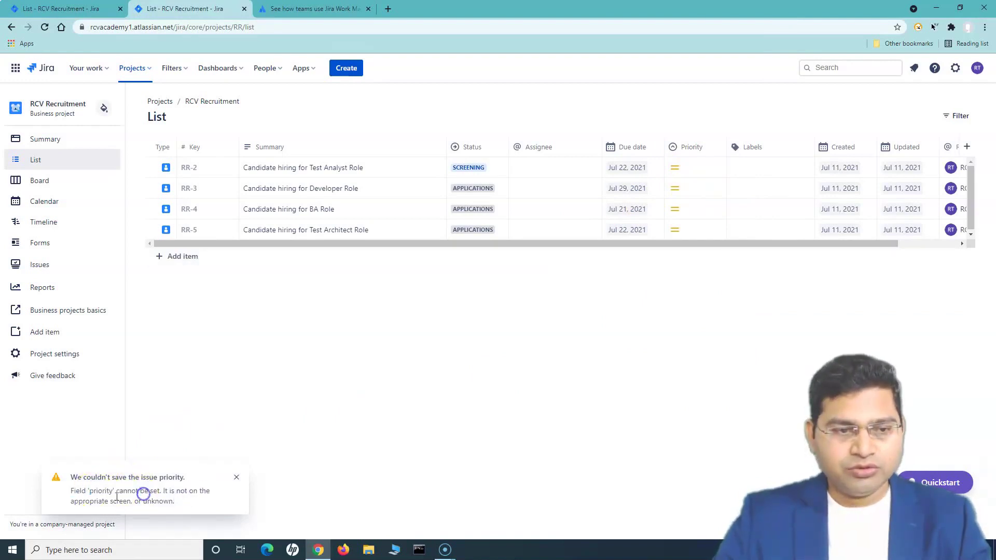
pyautogui.moveTo(123, 491); pyautogui.dragTo(182, 498)
pyautogui.click(184, 499)
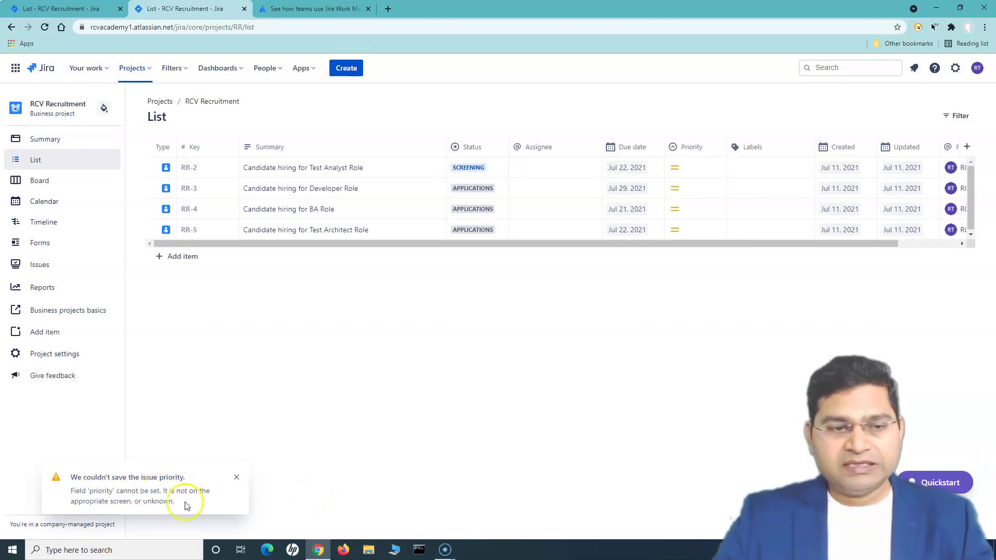
pyautogui.moveTo(187, 504); pyautogui.dragTo(168, 495)
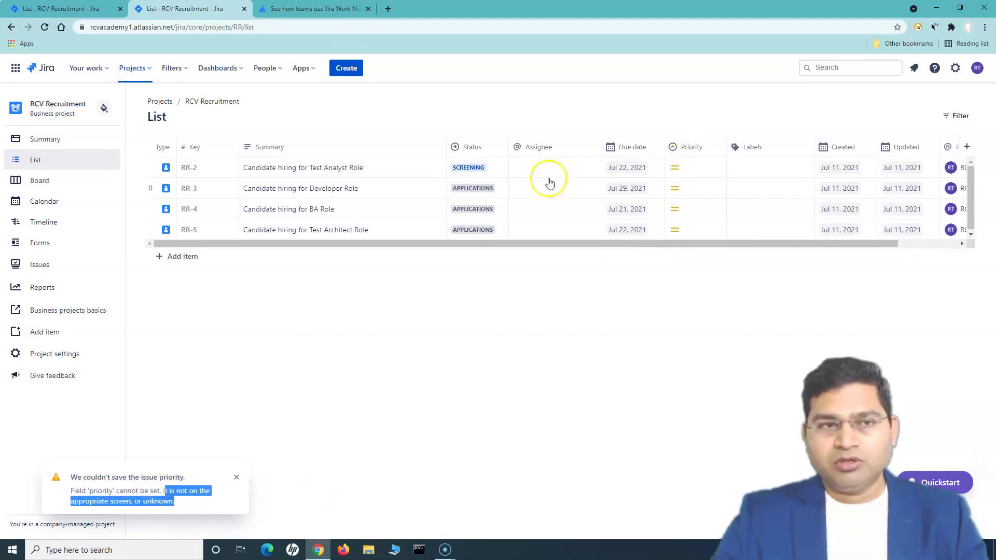
pyautogui.click(481, 301)
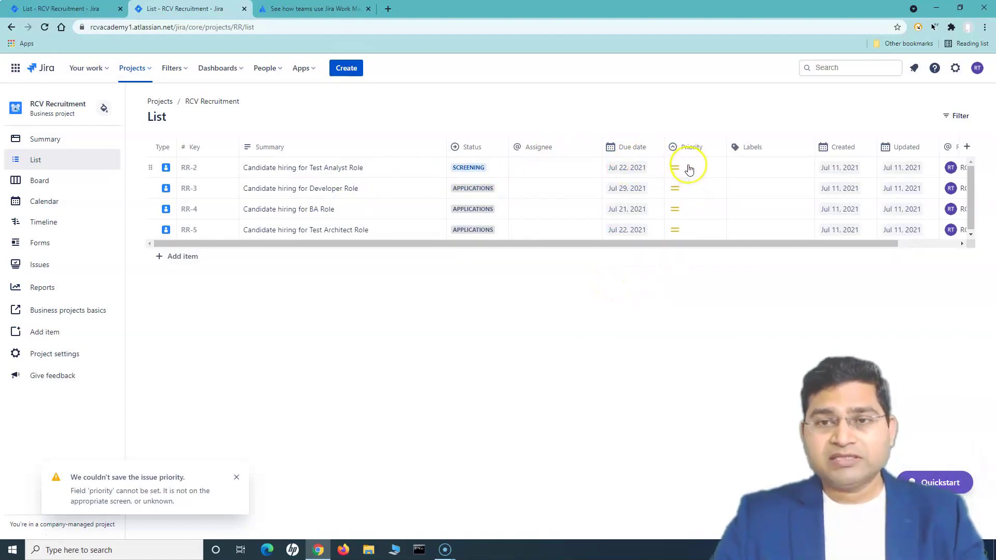
pyautogui.click(236, 478)
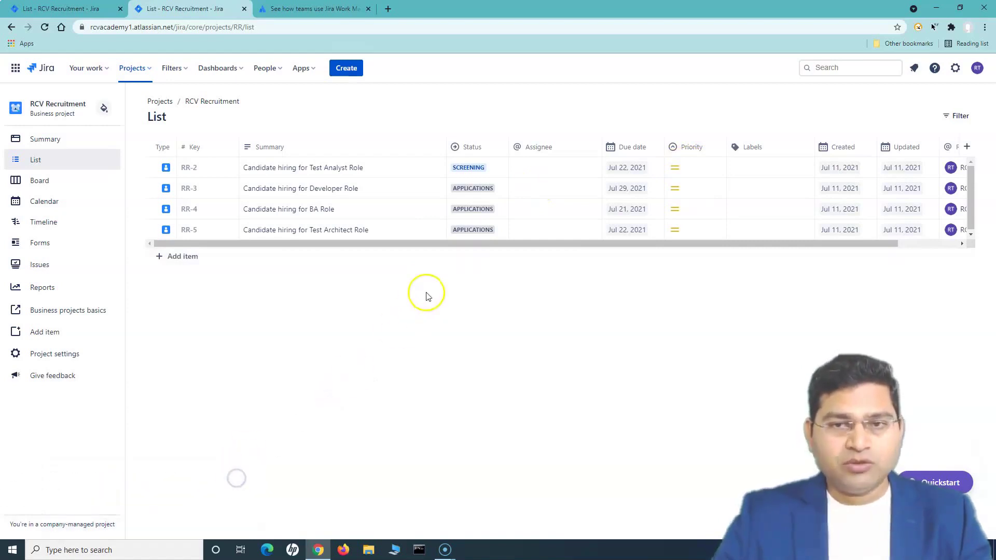
# Step: Open the details of issue RR-2, expand its additional fields to check for a priority field, and close it
pyautogui.click(189, 168)
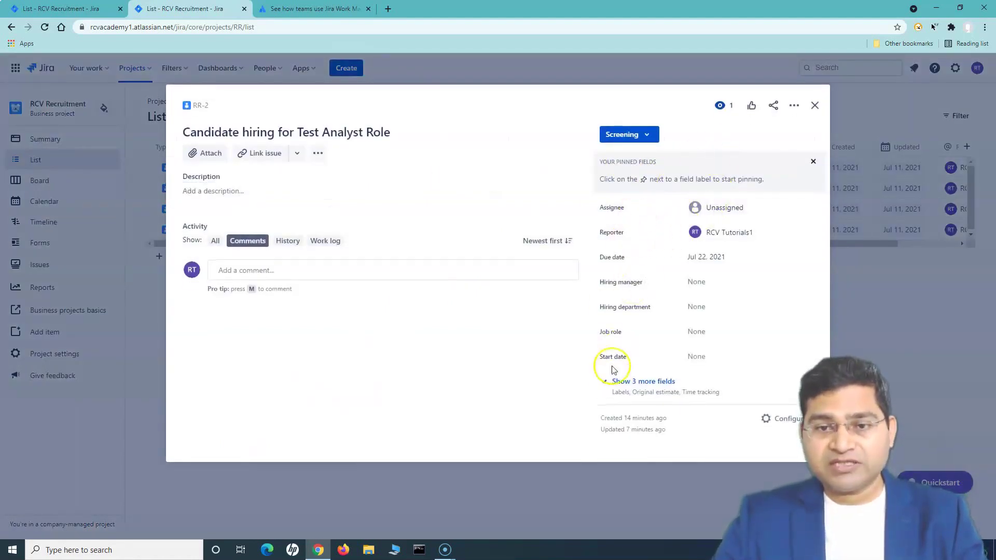
pyautogui.click(616, 382)
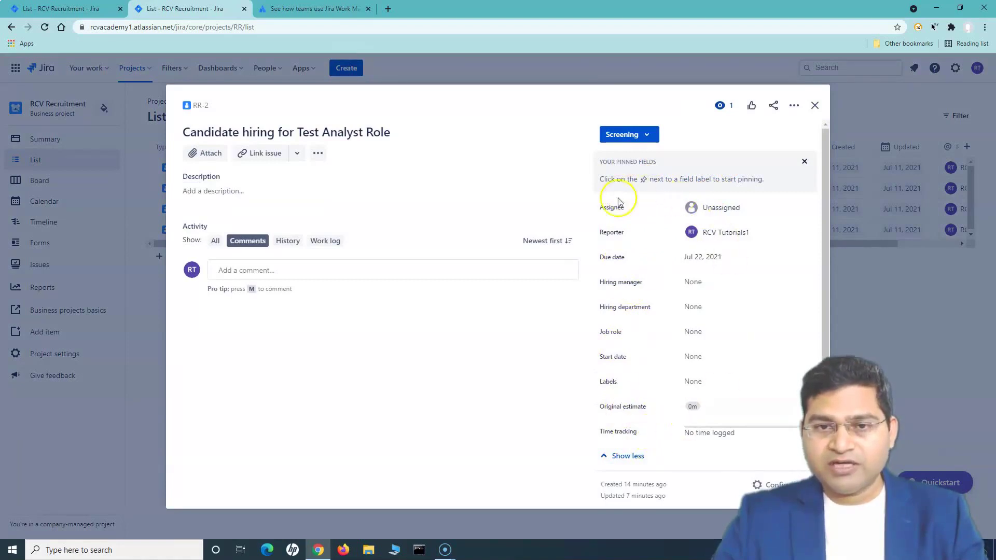
pyautogui.scroll(-1, 716, 411)
pyautogui.scroll(1, 768, 259)
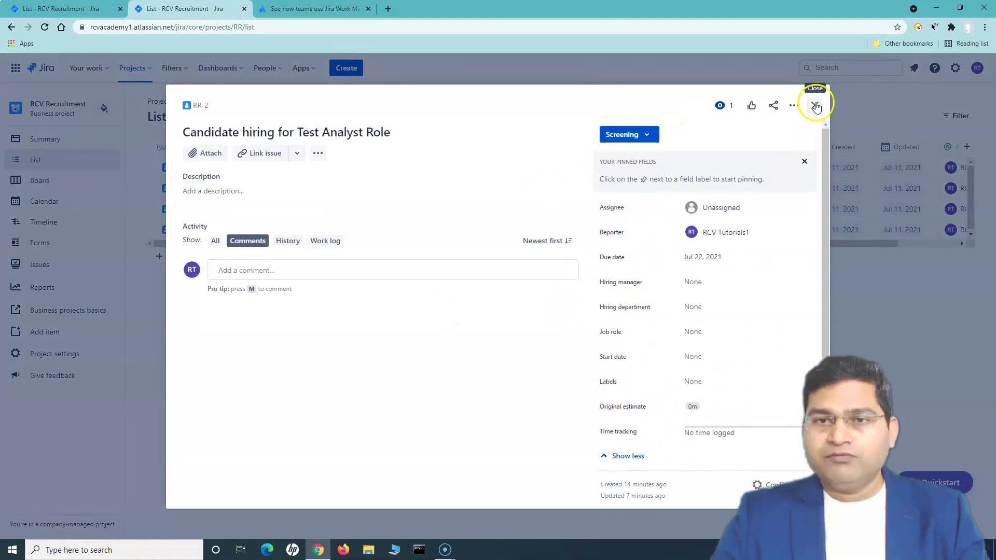
pyautogui.click(816, 106)
# Step: Open a new Candidate issue form, review all its available fields for priority, and cancel it
pyautogui.click(346, 68)
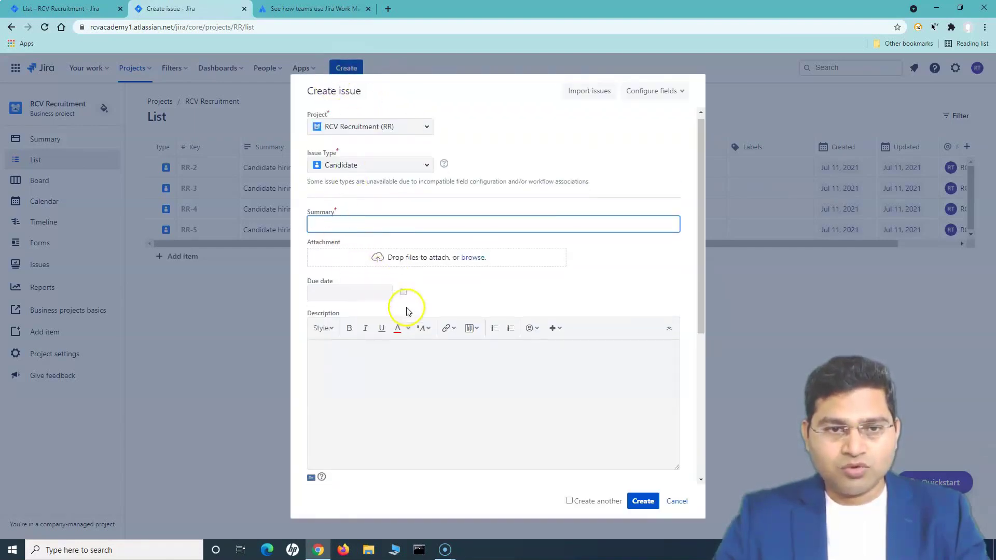
pyautogui.scroll(-4, 406, 309)
pyautogui.scroll(-1, 399, 318)
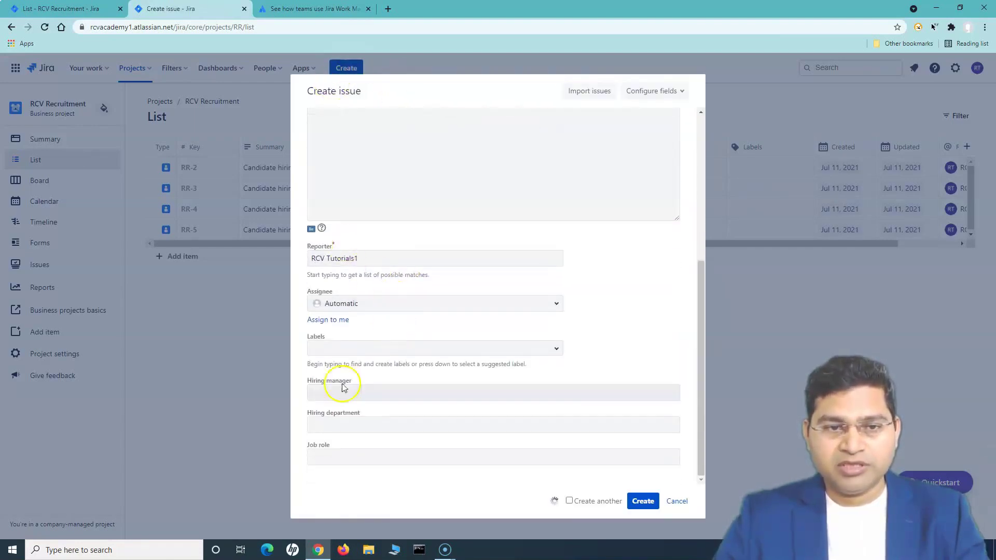
pyautogui.scroll(5, 405, 430)
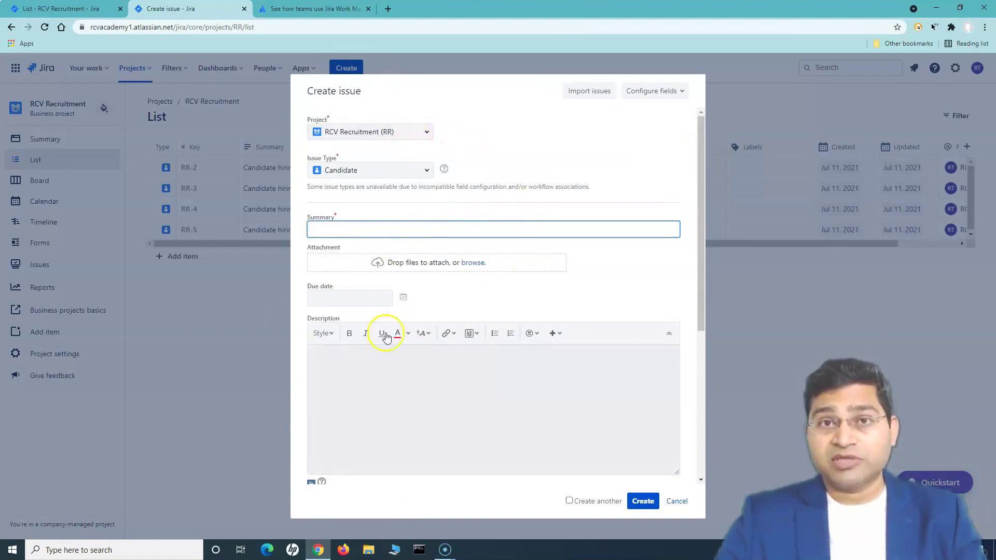
pyautogui.click(677, 502)
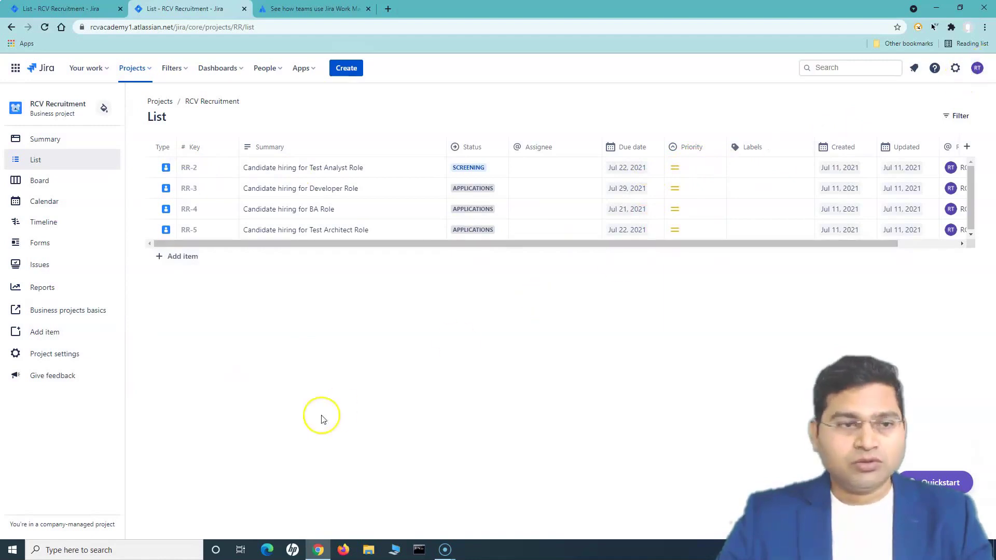
# Step: From the project settings' Screens page, open the configuration of the RR: Recruitment Edit/View Issue Screen
pyautogui.click(73, 354)
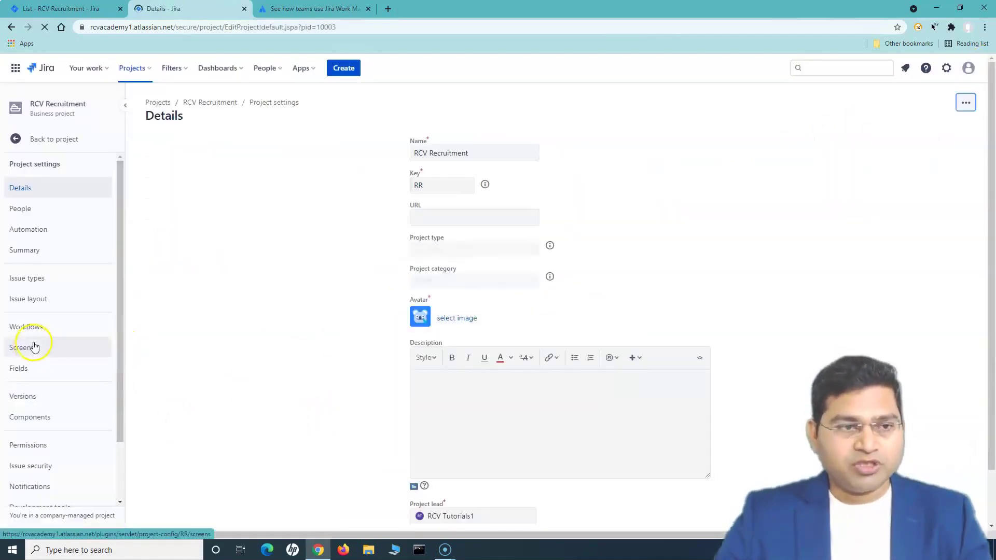
pyautogui.click(40, 353)
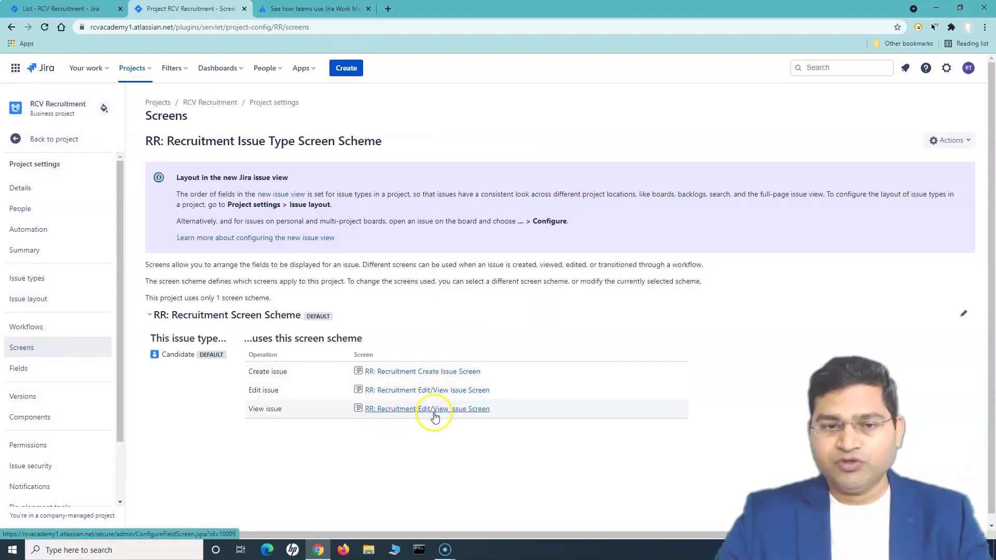
pyautogui.click(438, 395)
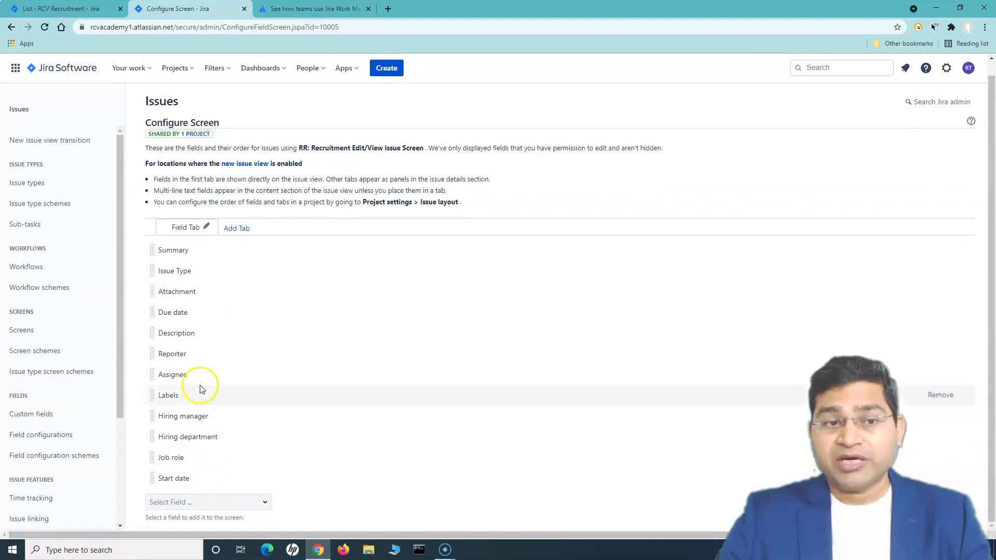
# Step: Add the Priority field to the Recruitment Edit/View Issue Screen and place it between Issue Type and Attachment
pyautogui.click(252, 508)
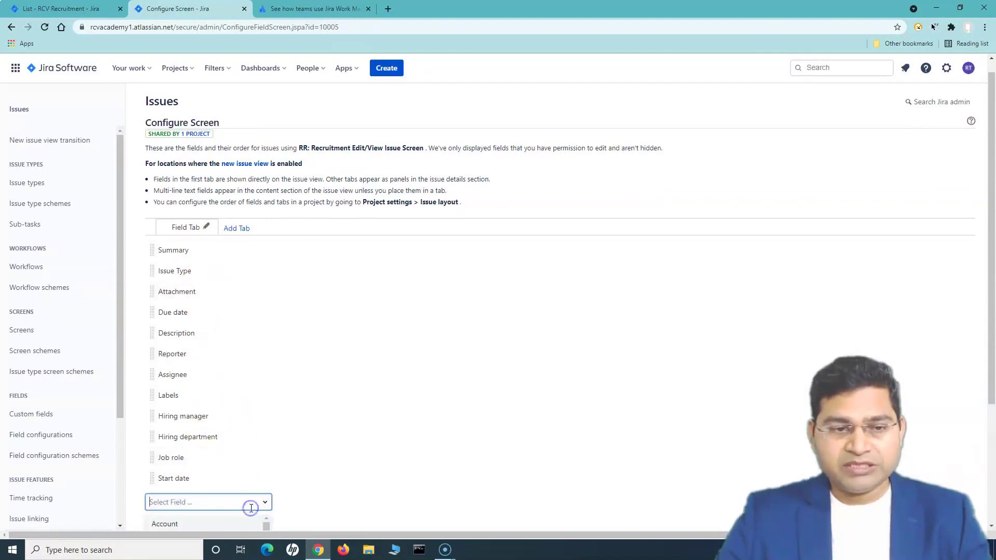
pyautogui.write('pri')
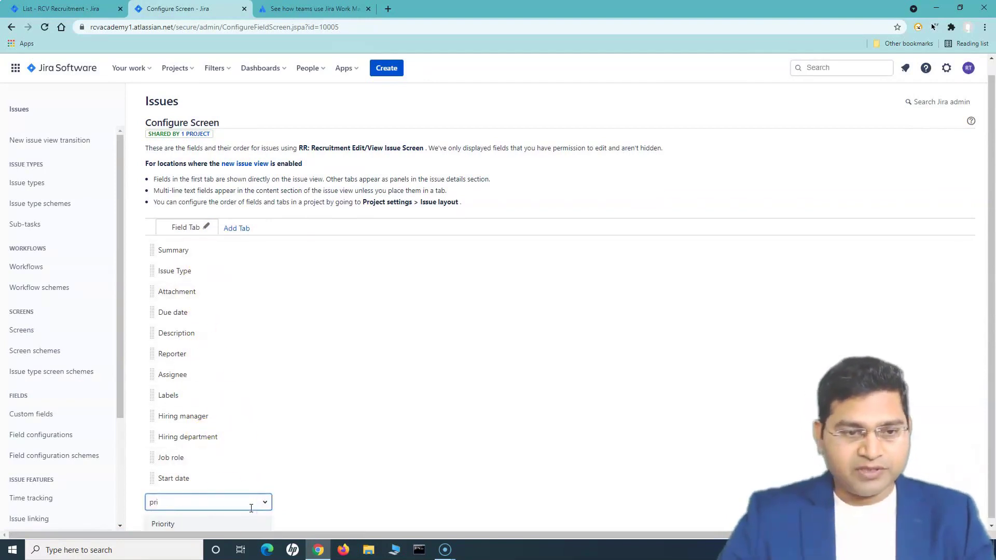
pyautogui.click(202, 524)
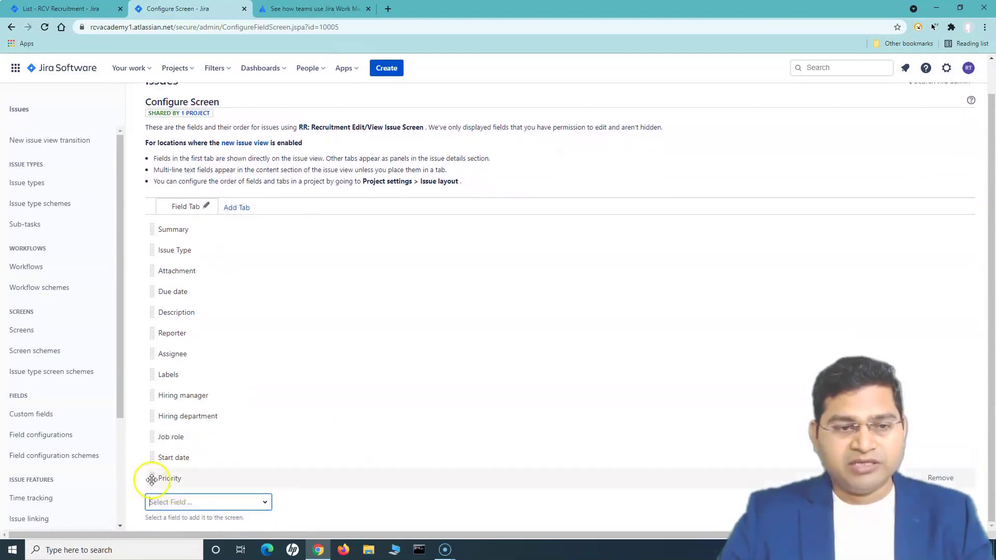
pyautogui.moveTo(153, 480); pyautogui.dragTo(155, 273)
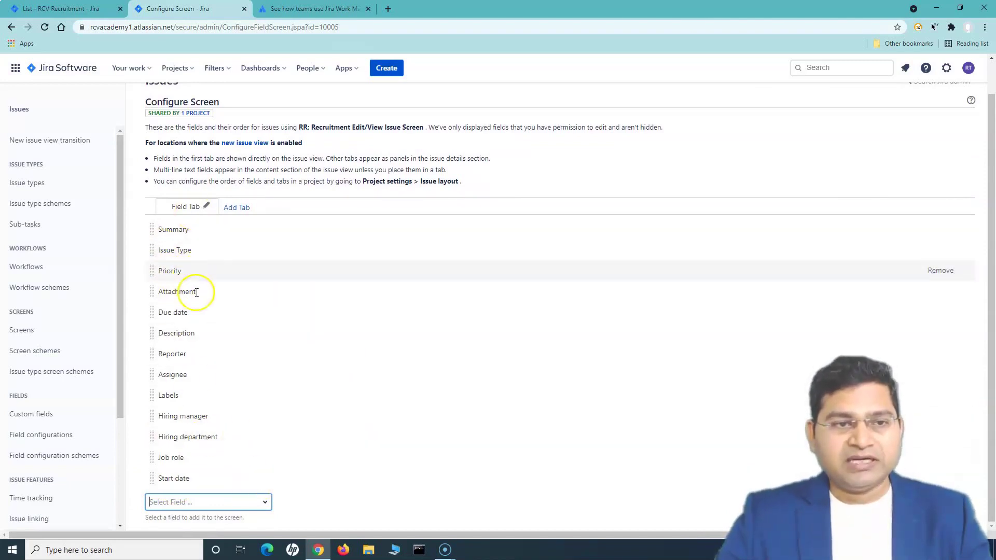
pyautogui.scroll(2, 195, 289)
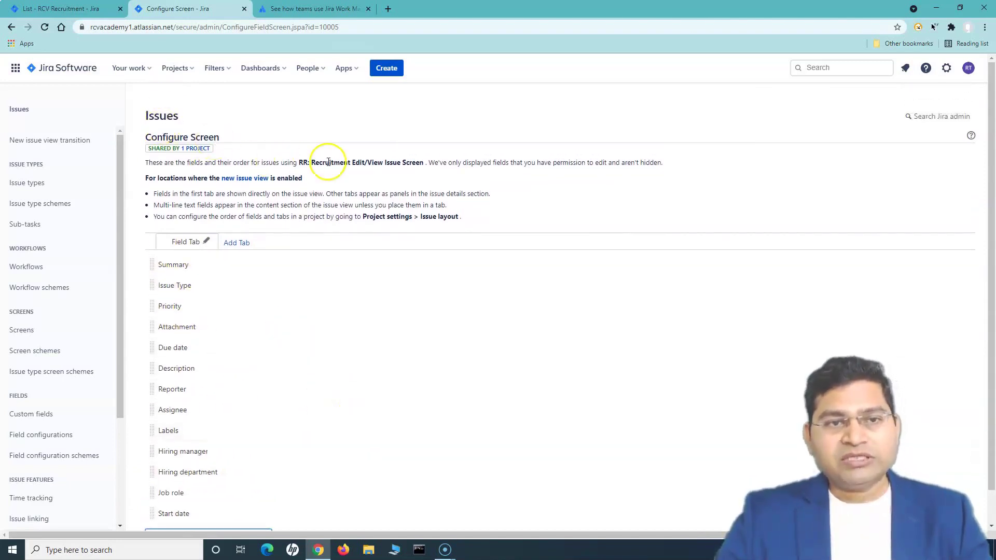
pyautogui.click(410, 165)
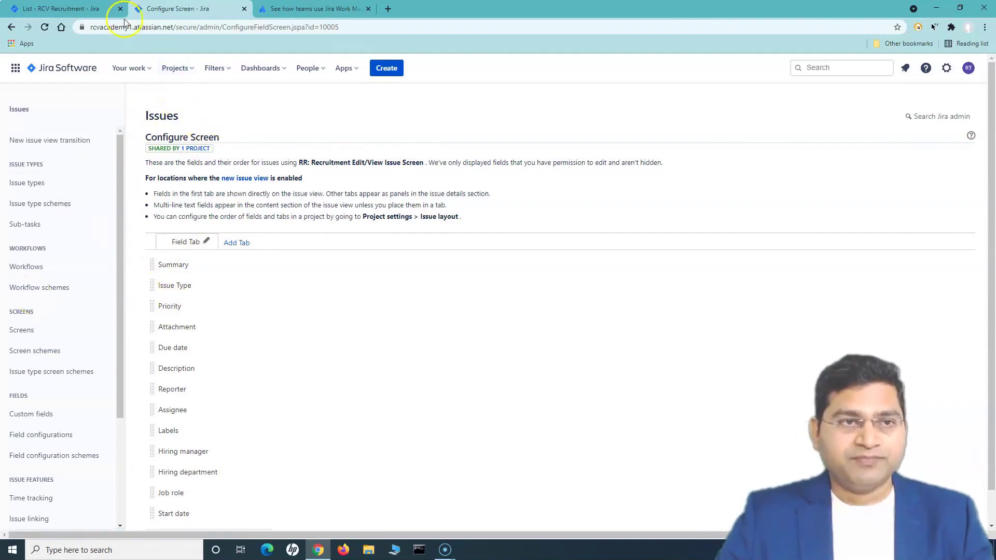
pyautogui.scroll(-1, 389, 151)
# Step: Return to the RCV Recruitment list and reopen issue RR-2 to check its details for the Priority field
pyautogui.click(41, 9)
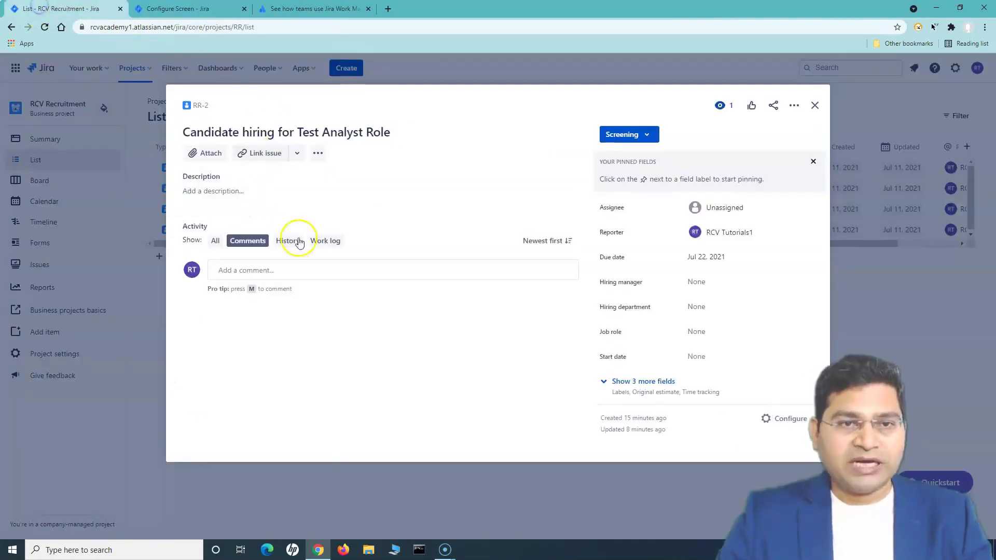
pyautogui.click(815, 105)
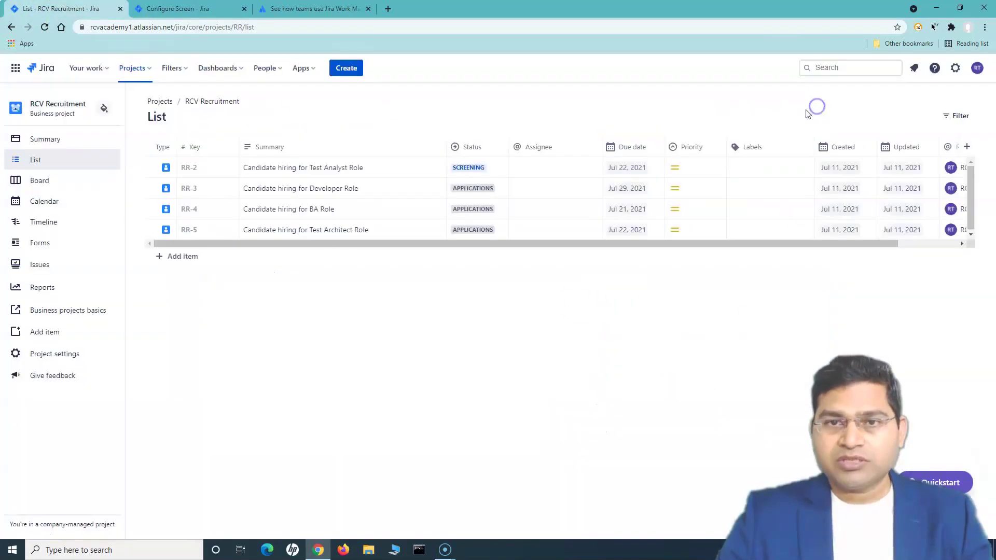
pyautogui.click(190, 168)
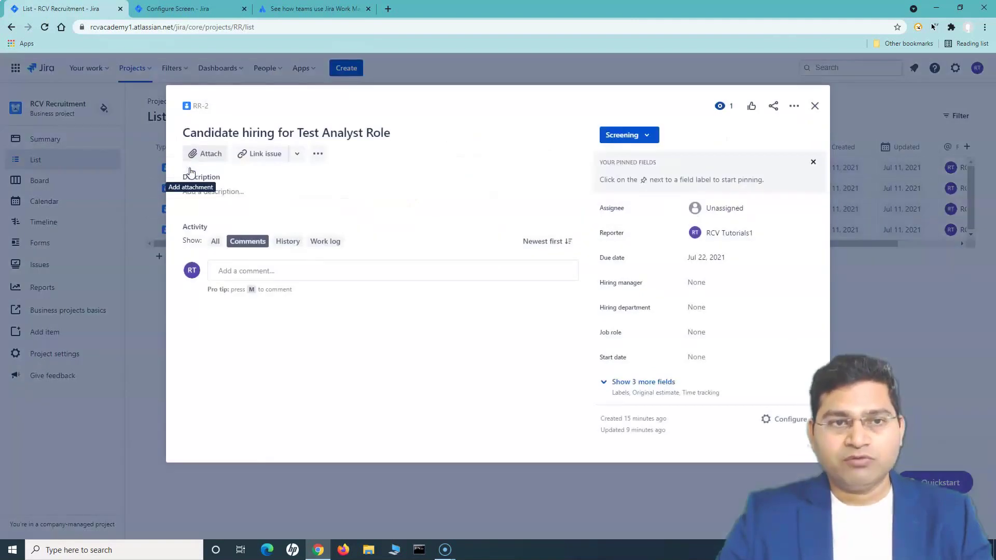
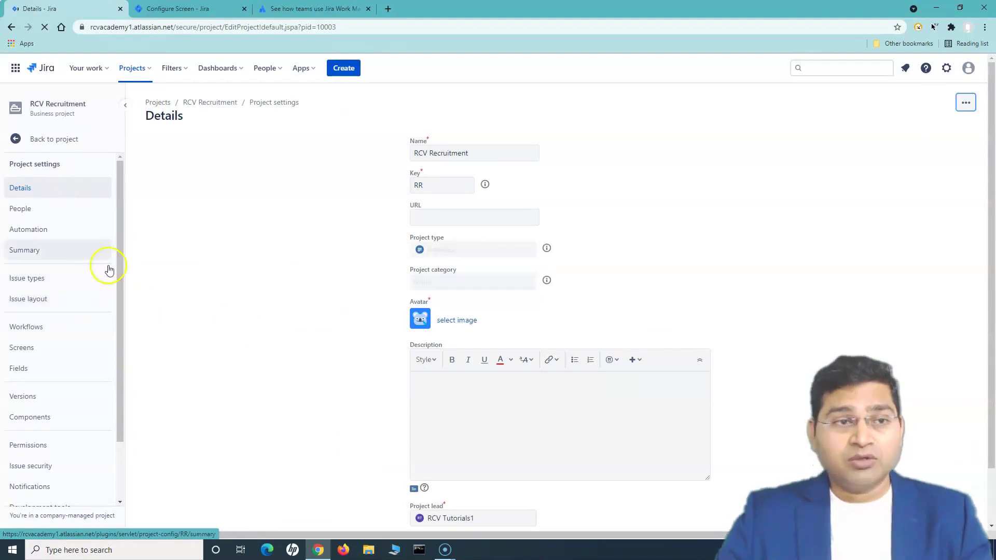
# Step: From the project's screen settings, add the Priority field to the Recruitment Create Issue Screen, placing it between Attachment and Due date
pyautogui.click(42, 349)
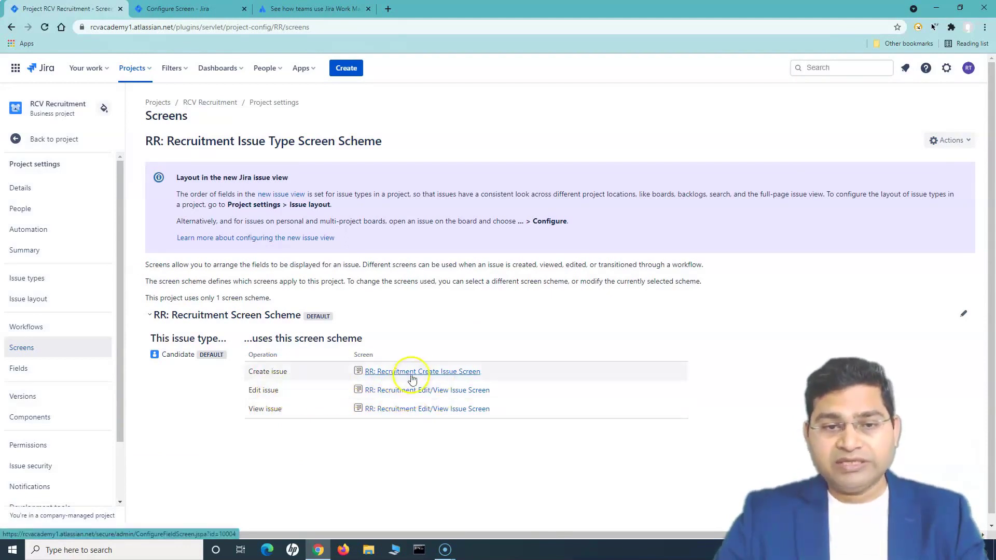
pyautogui.click(417, 377)
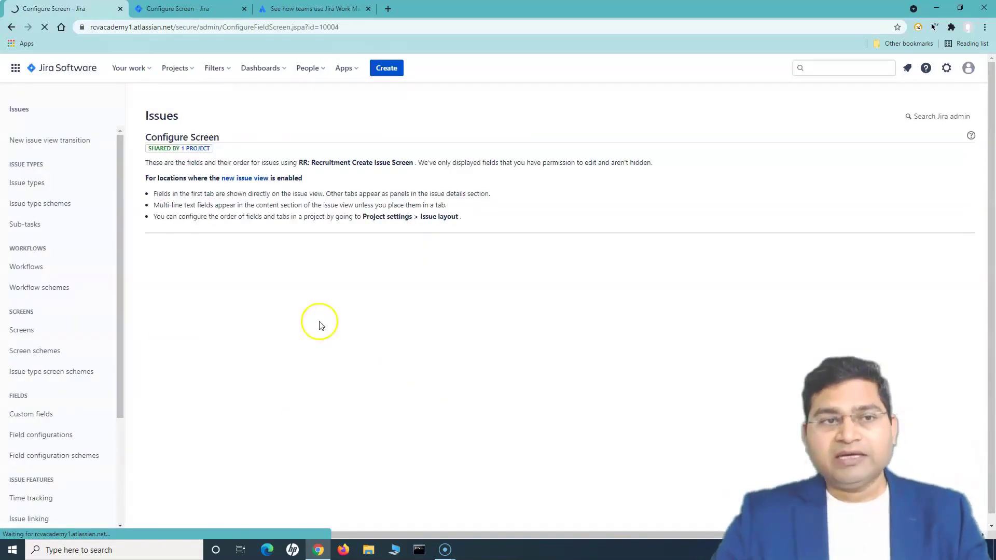
pyautogui.click(203, 496)
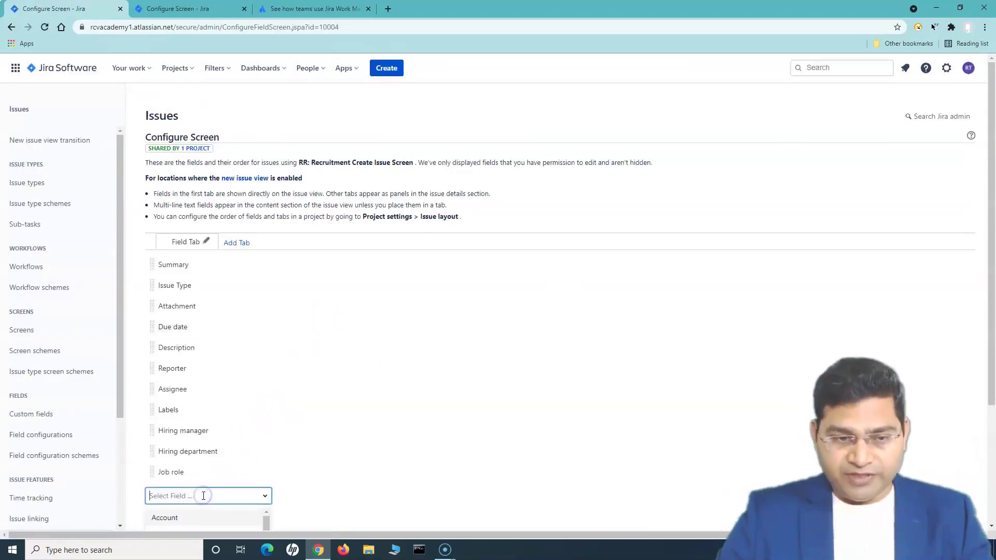
pyautogui.write('pri')
pyautogui.click(185, 517)
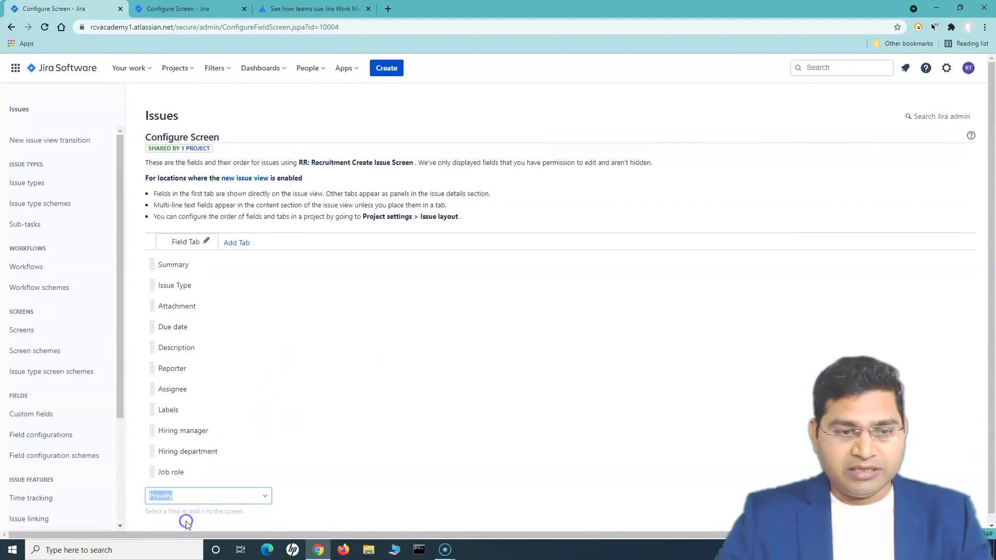
pyautogui.moveTo(152, 492); pyautogui.dragTo(156, 327)
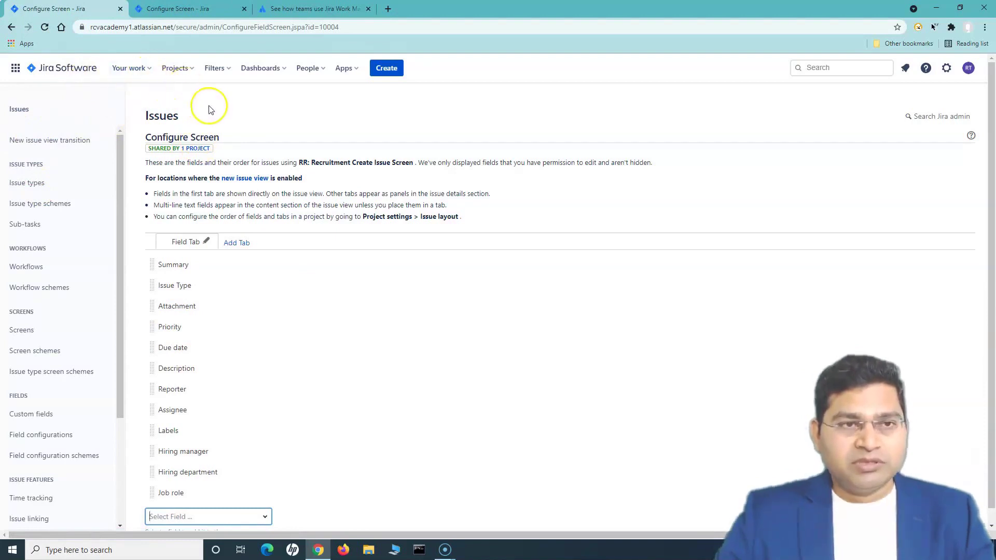
# Step: Go back to the RCV Recruitment project, open a new issue form to check its Priority field, and cancel it
pyautogui.click(186, 69)
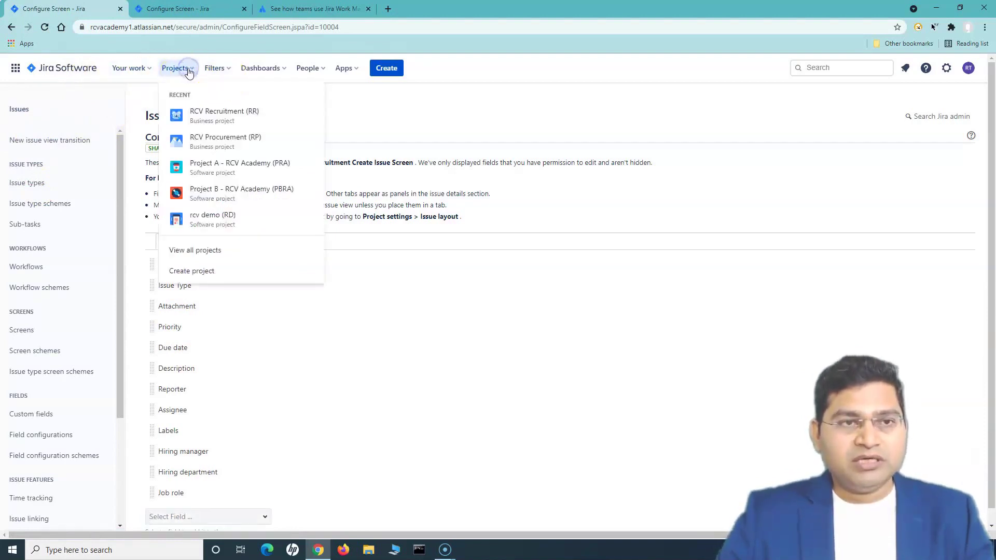
pyautogui.click(212, 120)
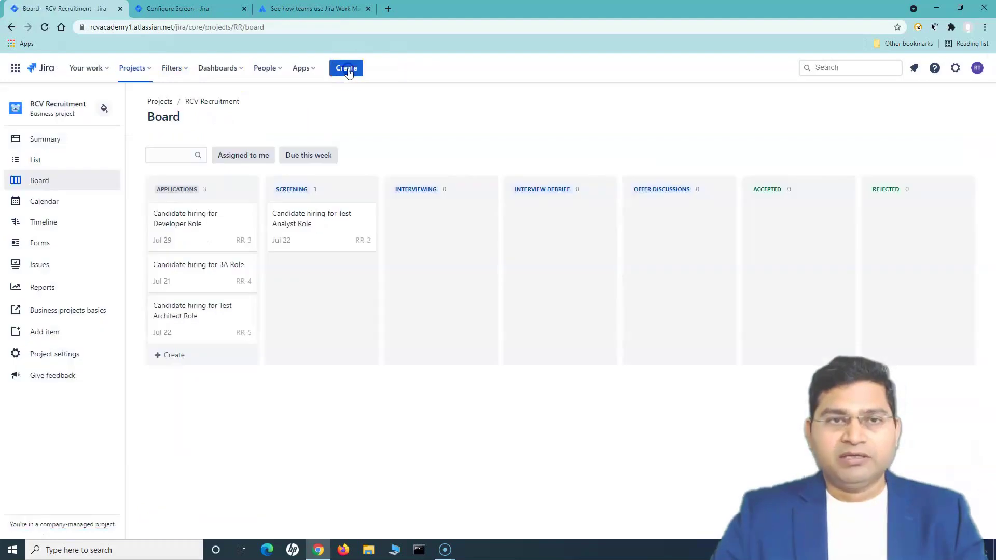
pyautogui.click(348, 67)
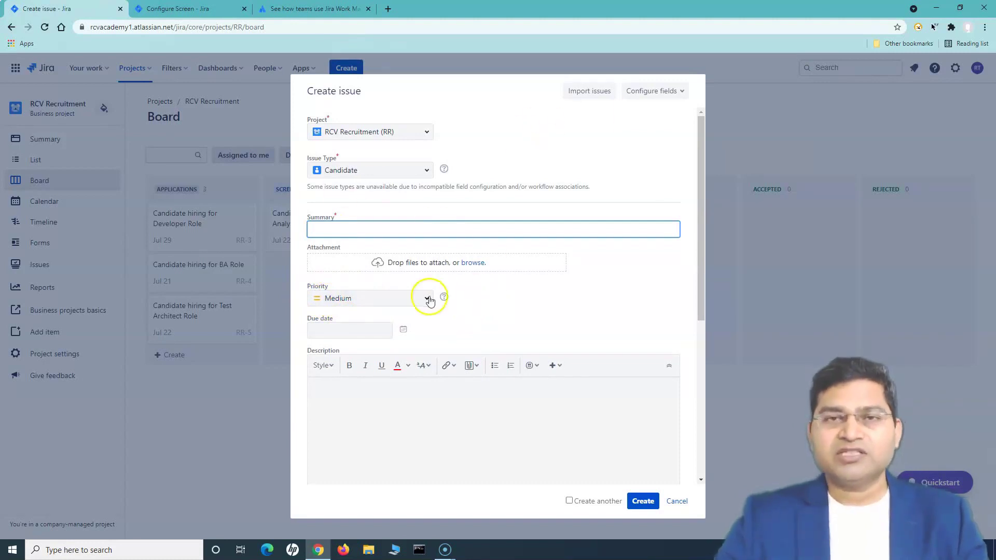
pyautogui.click(677, 502)
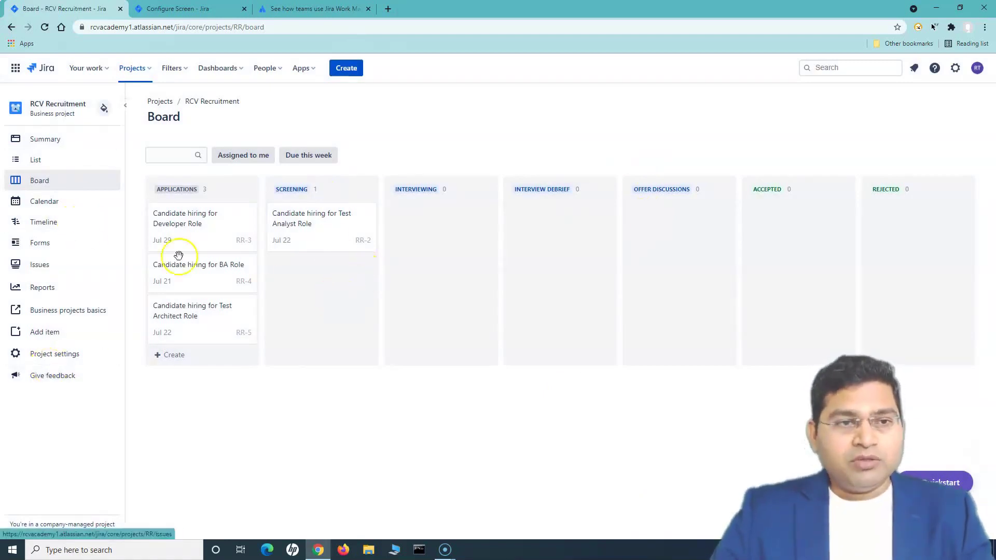
# Step: In the project's list view, create the label Testing on the Test Analyst Role item
pyautogui.click(59, 164)
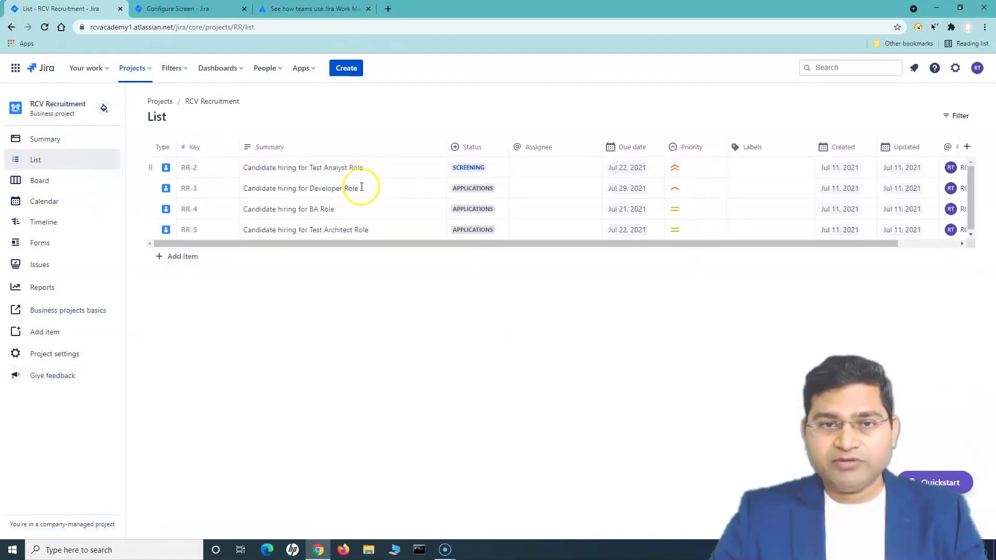
pyautogui.click(756, 166)
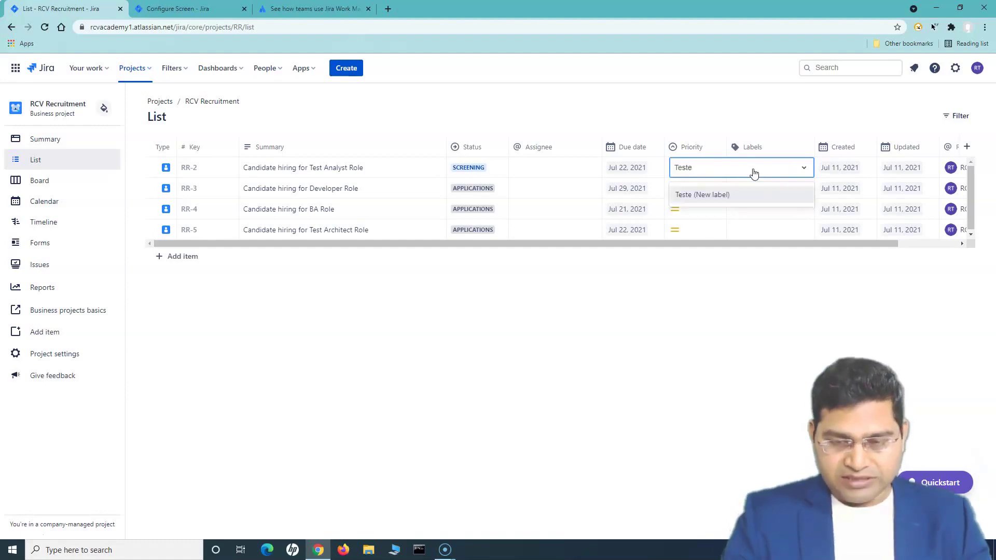
pyautogui.write('ng')
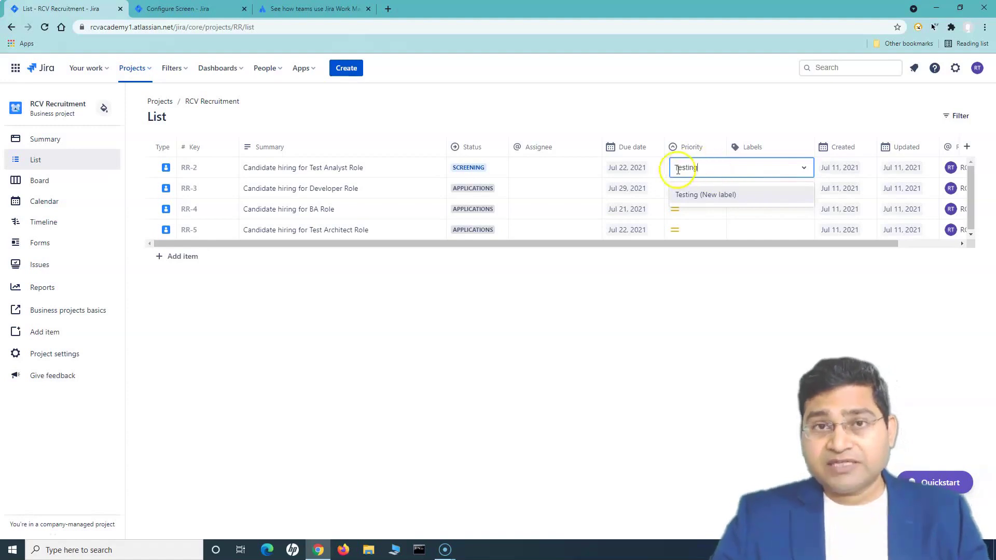
pyautogui.click(714, 199)
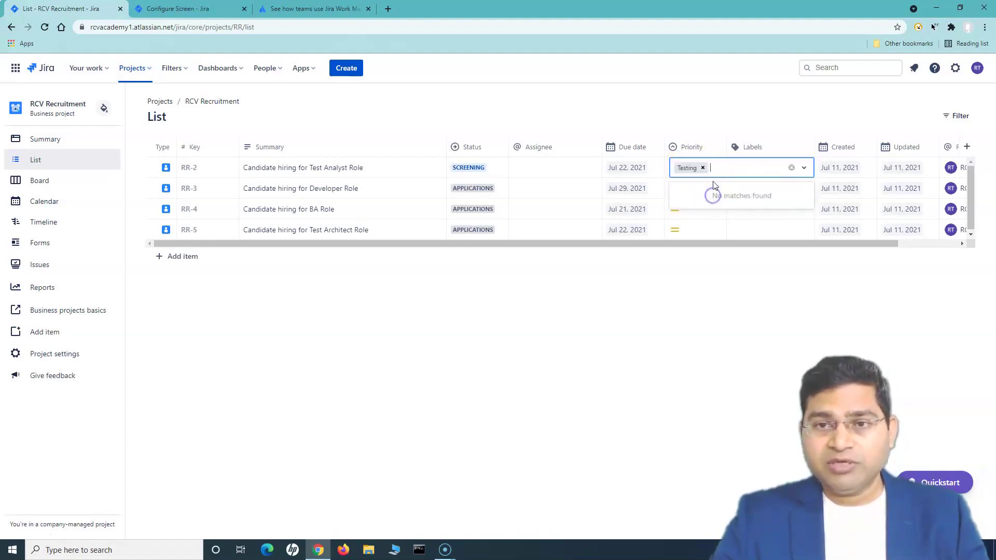
pyautogui.click(675, 312)
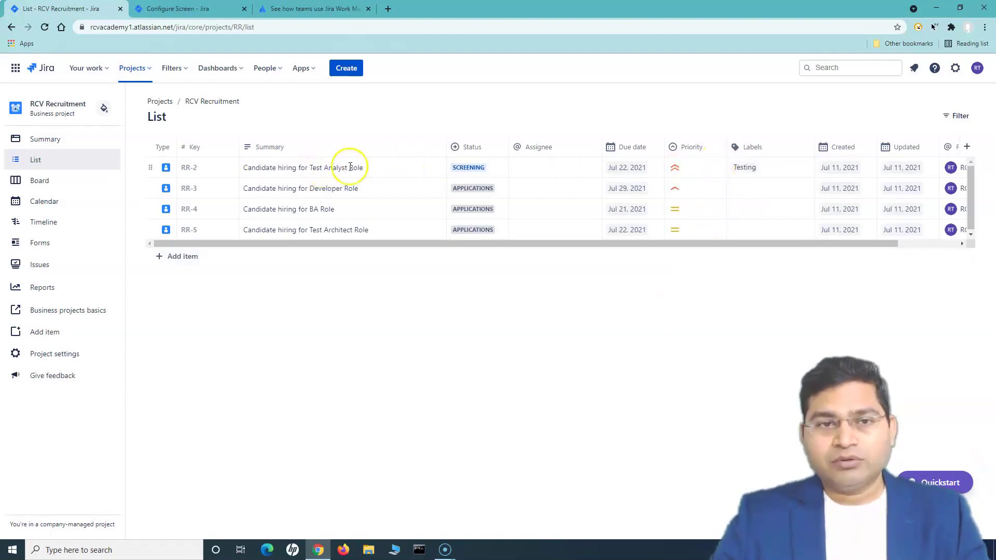
# Step: Apply the existing Testing label to the Test Architect Role item
pyautogui.click(747, 230)
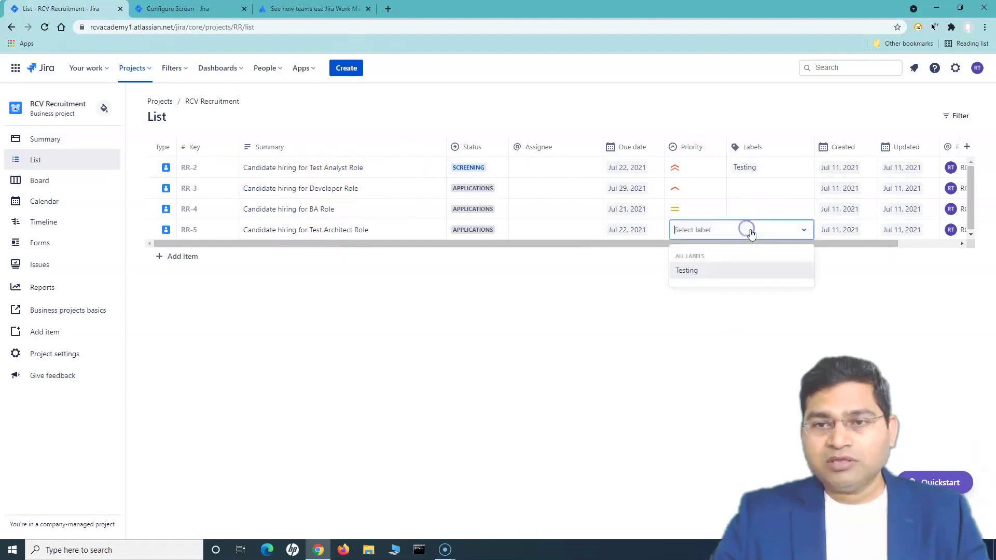
pyautogui.click(737, 268)
pyautogui.click(644, 287)
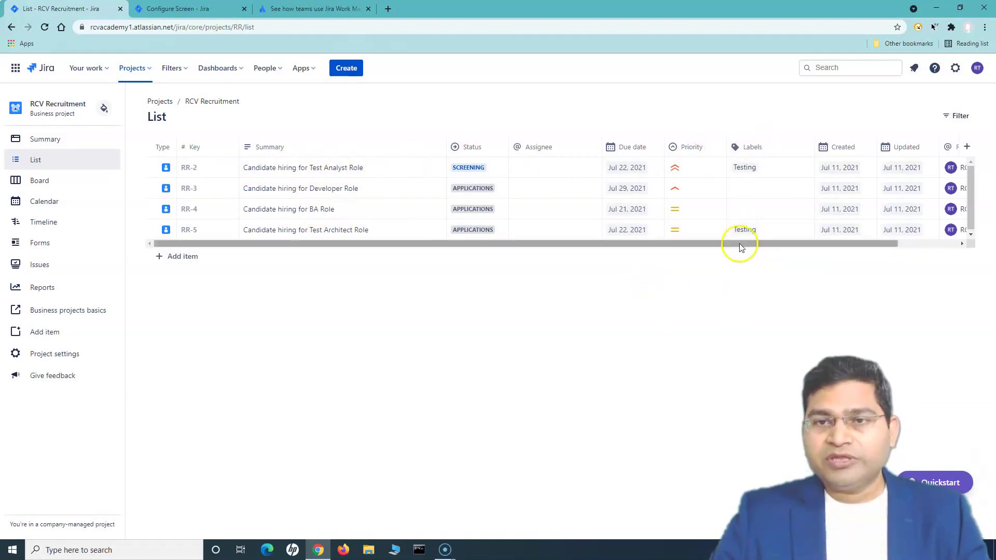
# Step: Label the BA Role item with a new label BA and the Developer Role item with a new label Developer
pyautogui.click(777, 207)
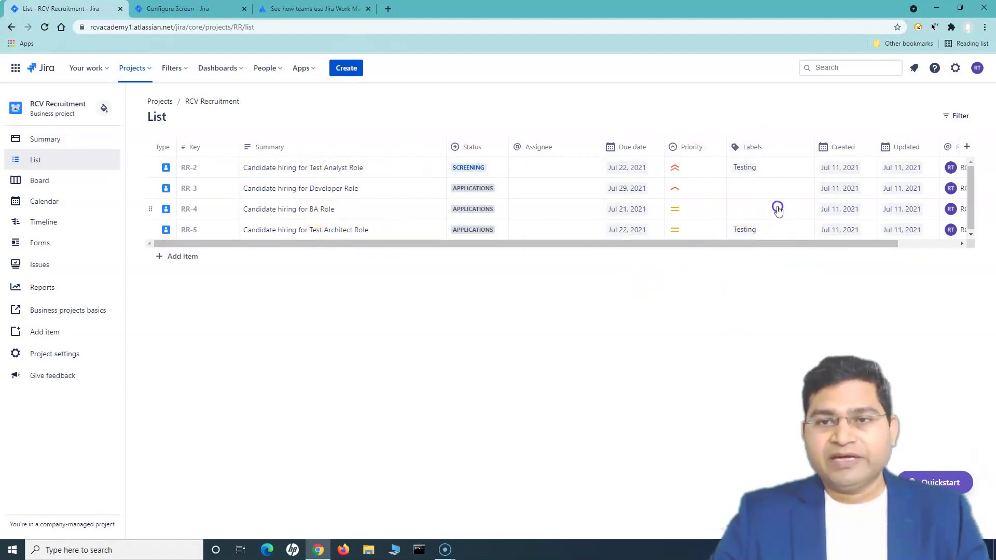
pyautogui.write('BA')
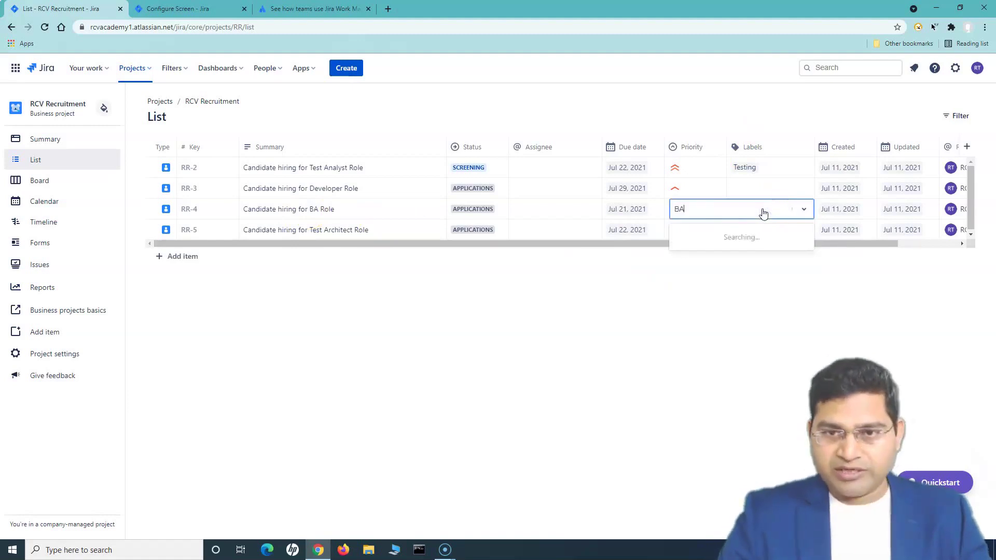
pyautogui.click(758, 236)
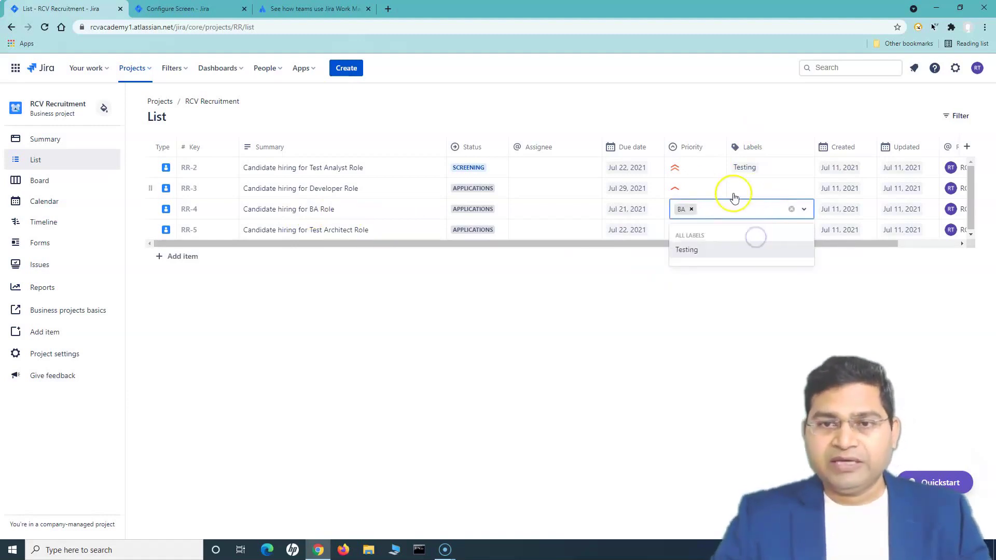
pyautogui.click(756, 190)
pyautogui.write('Developer')
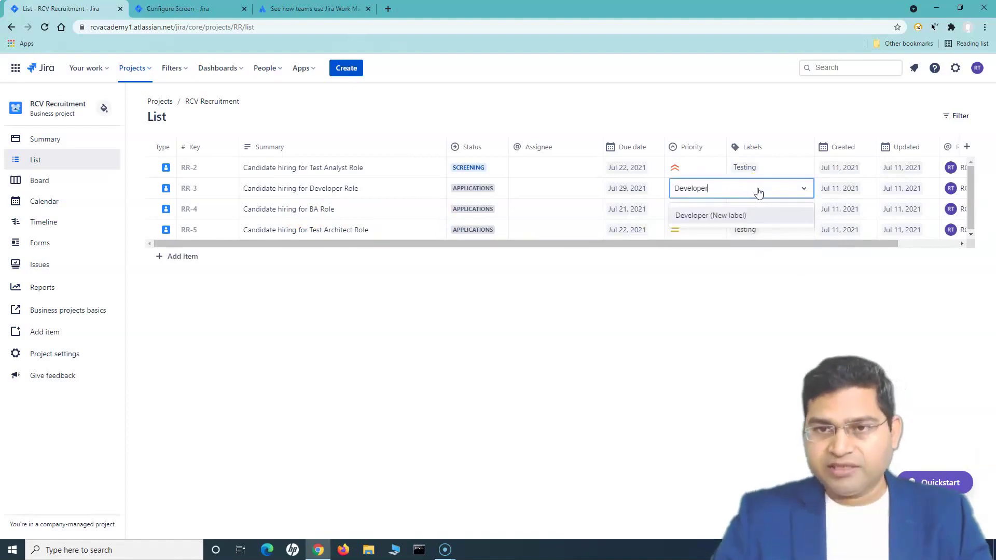
pyautogui.click(755, 217)
pyautogui.click(712, 289)
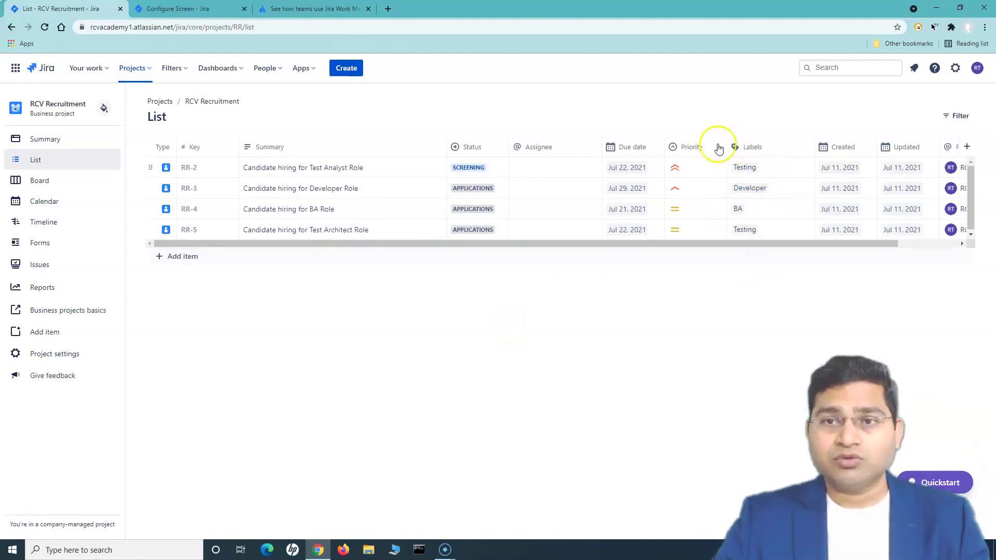
# Step: Review the remaining list columns and look through the fields that can be shown as columns in the list
pyautogui.moveTo(738, 243); pyautogui.dragTo(844, 244)
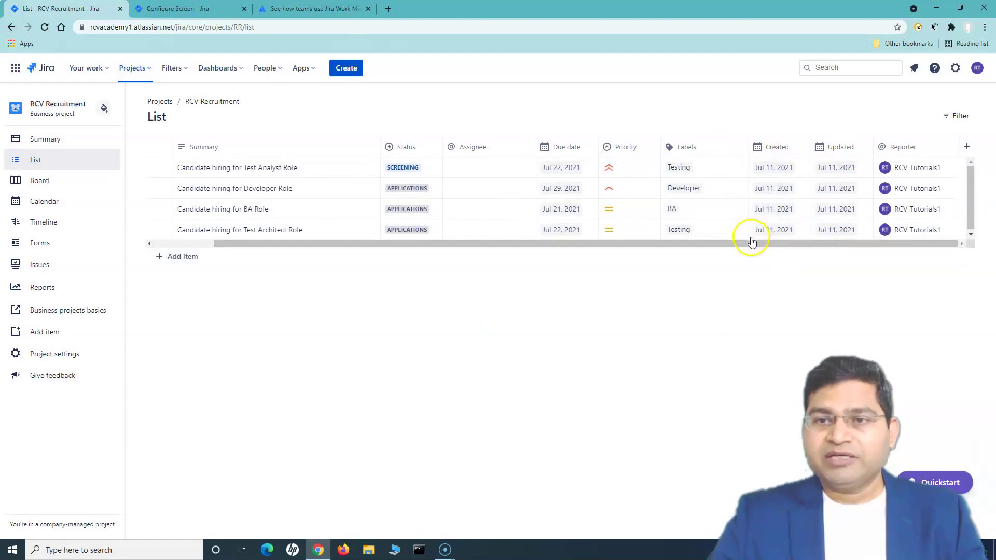
pyautogui.click(967, 145)
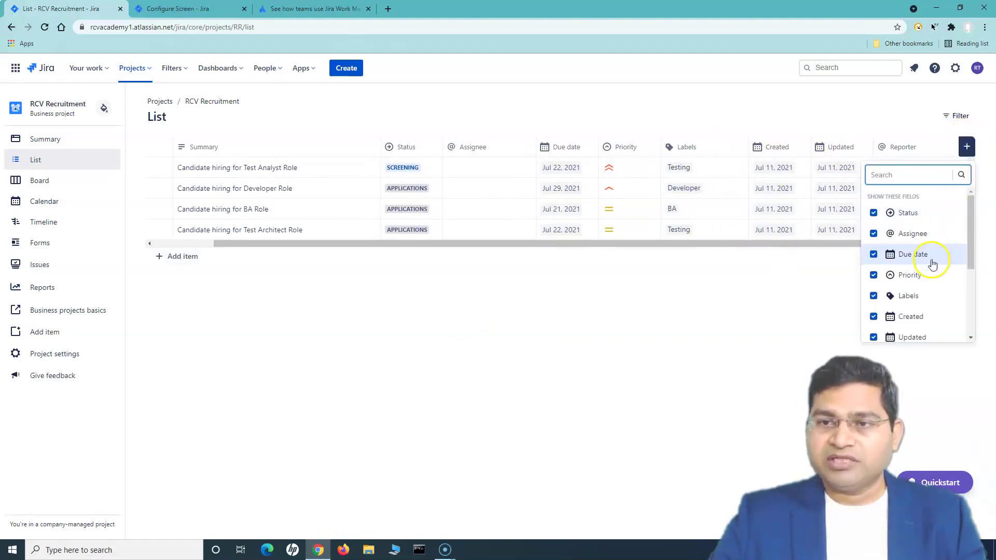
pyautogui.scroll(-3, 927, 257)
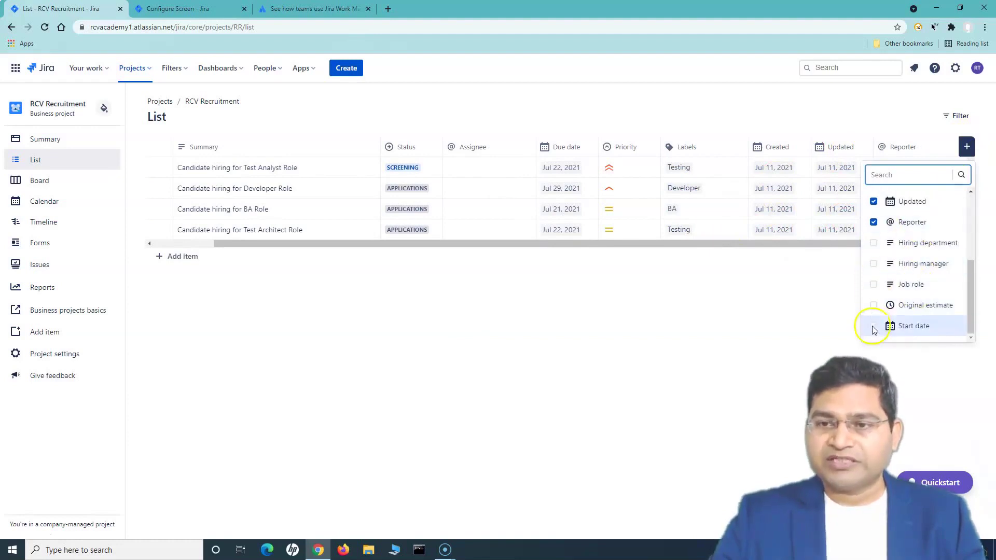
pyautogui.scroll(3, 891, 251)
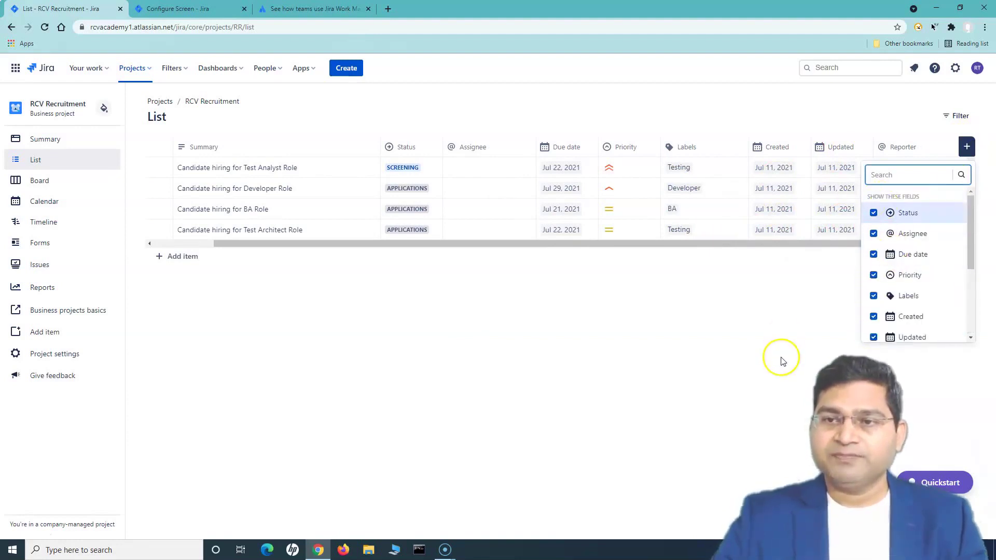
# Step: Hide the Created and Updated fields from the project's list columns
pyautogui.click(797, 327)
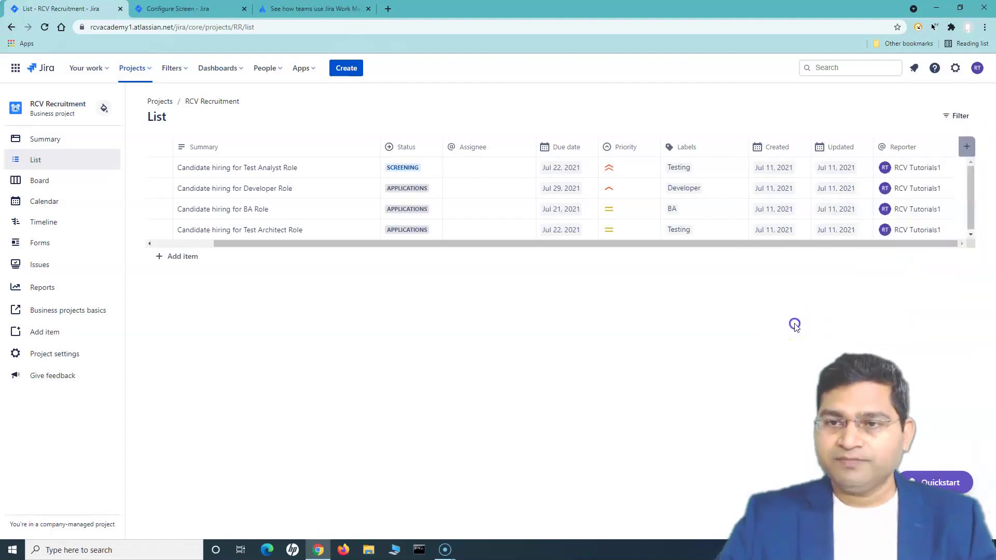
pyautogui.click(966, 147)
pyautogui.click(875, 317)
pyautogui.click(875, 336)
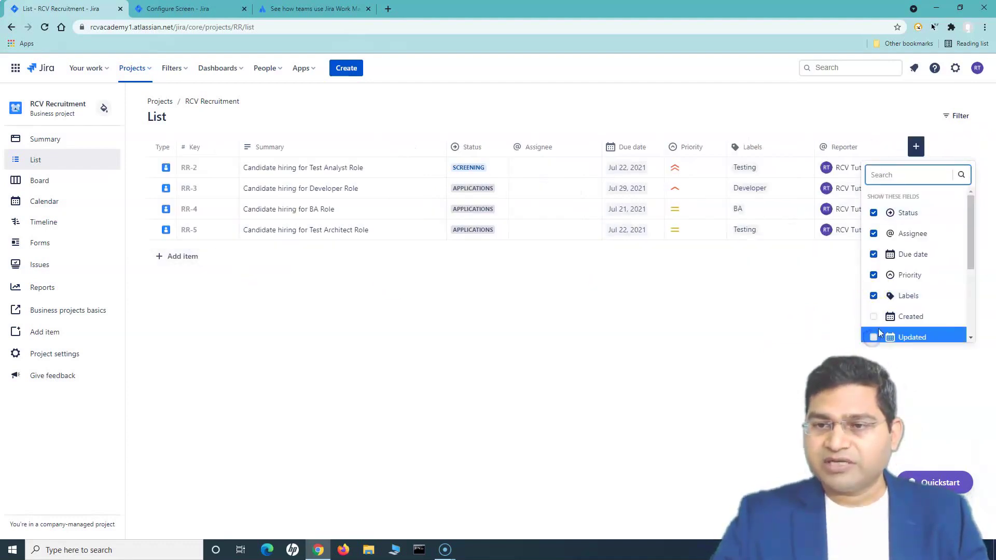
# Step: Show the Hiring manager and Hiring department fields as columns in the list and look over the new columns
pyautogui.scroll(-3, 884, 291)
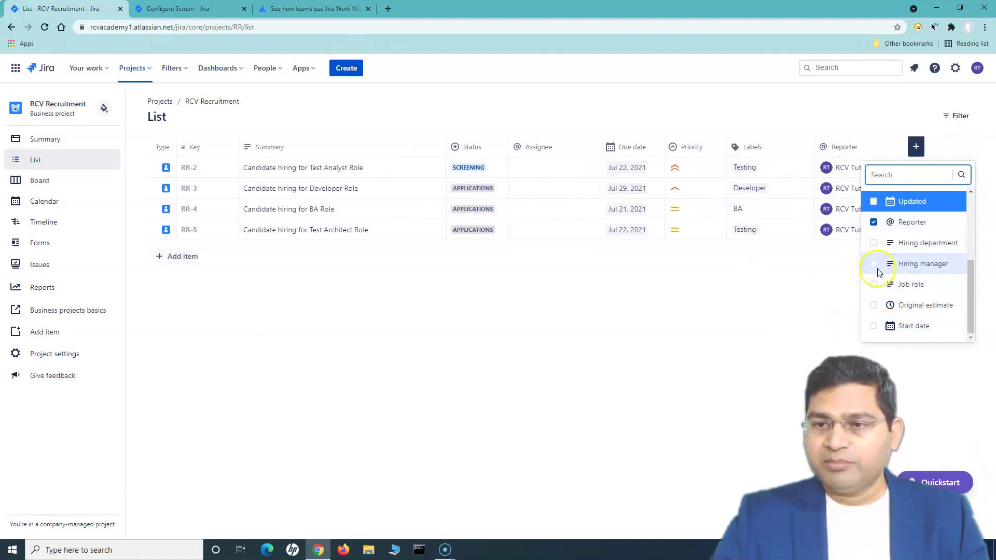
pyautogui.click(874, 264)
pyautogui.click(874, 244)
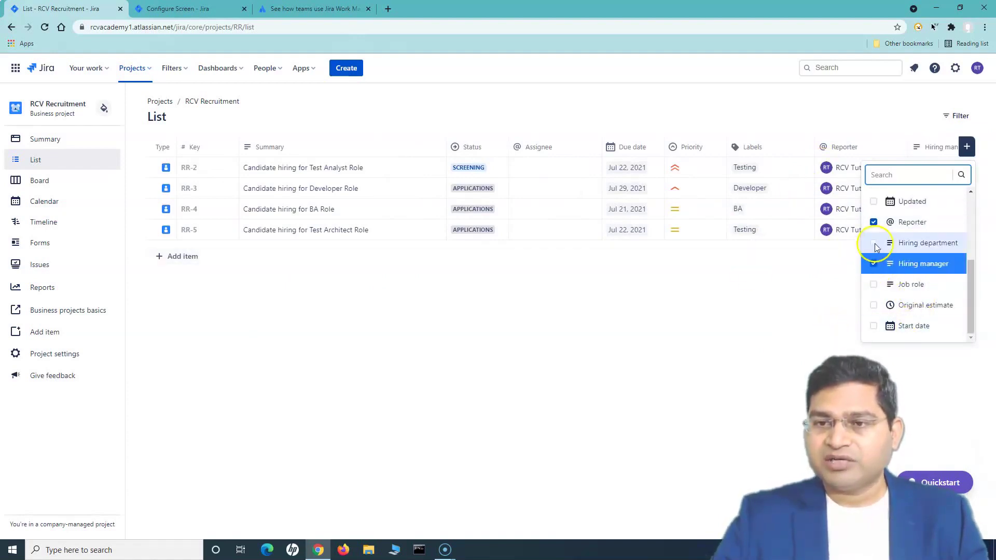
pyautogui.click(797, 344)
pyautogui.click(951, 245)
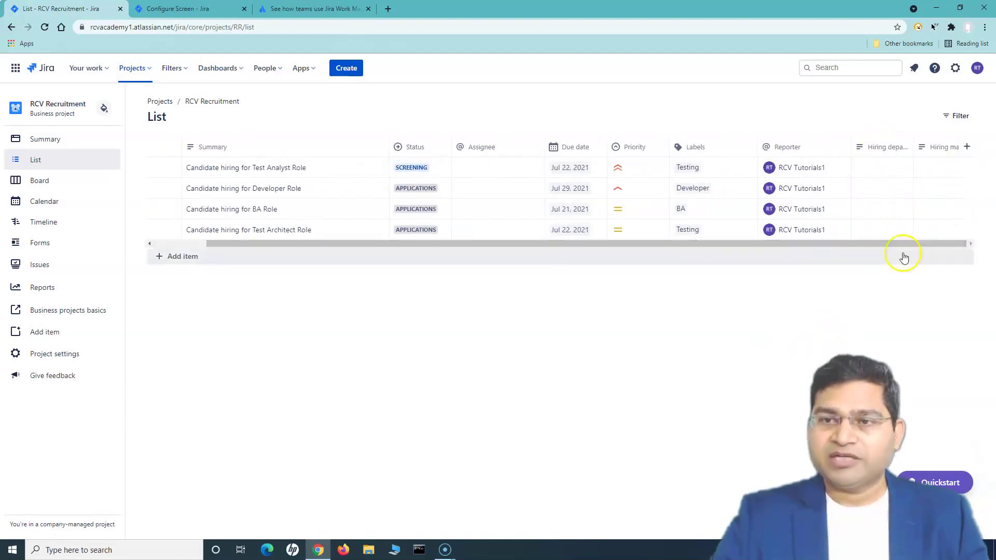
pyautogui.moveTo(908, 244); pyautogui.dragTo(609, 253)
# Step: Open the Test Analyst Role item, examine its description editor, Hiring manager field and additional fields, and close it without entering anything
pyautogui.click(186, 169)
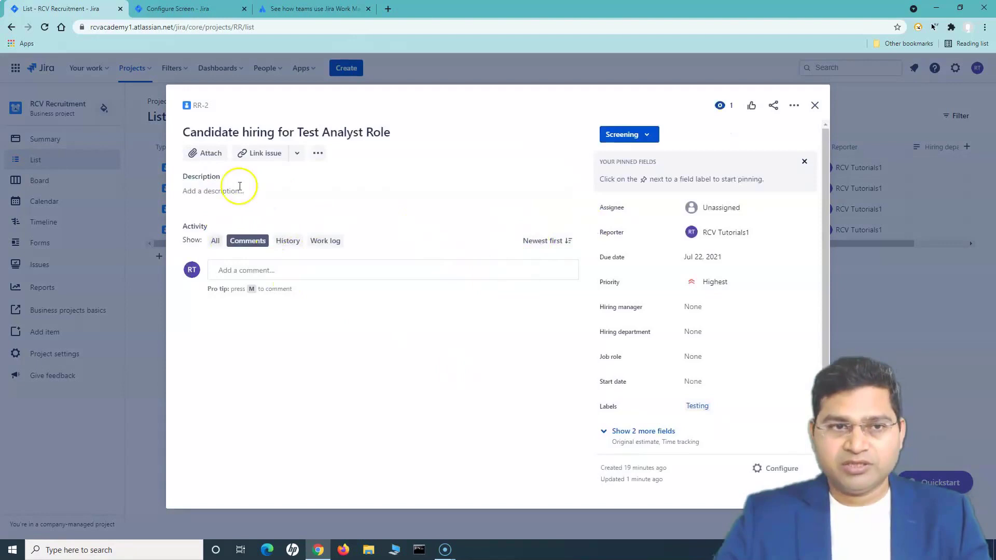
pyautogui.click(218, 193)
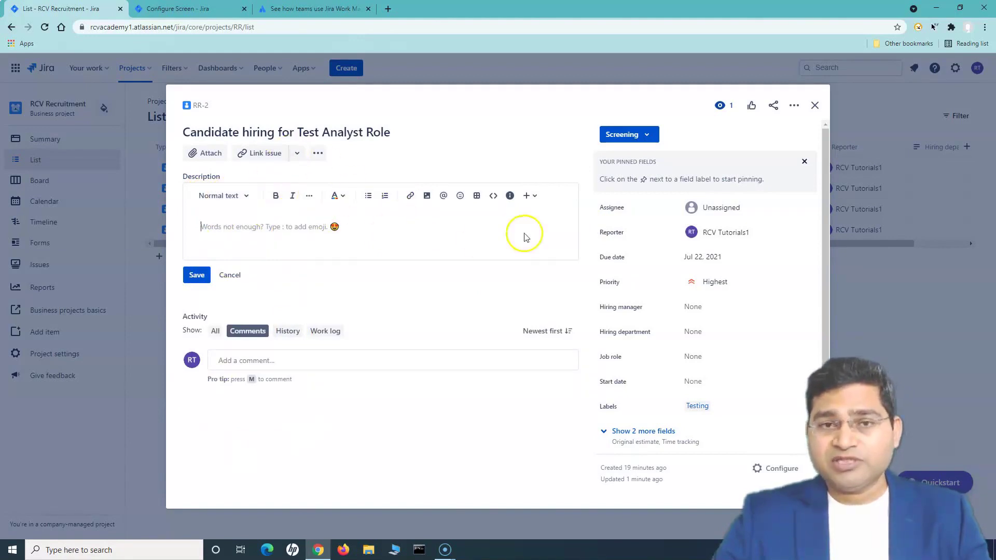
pyautogui.click(695, 309)
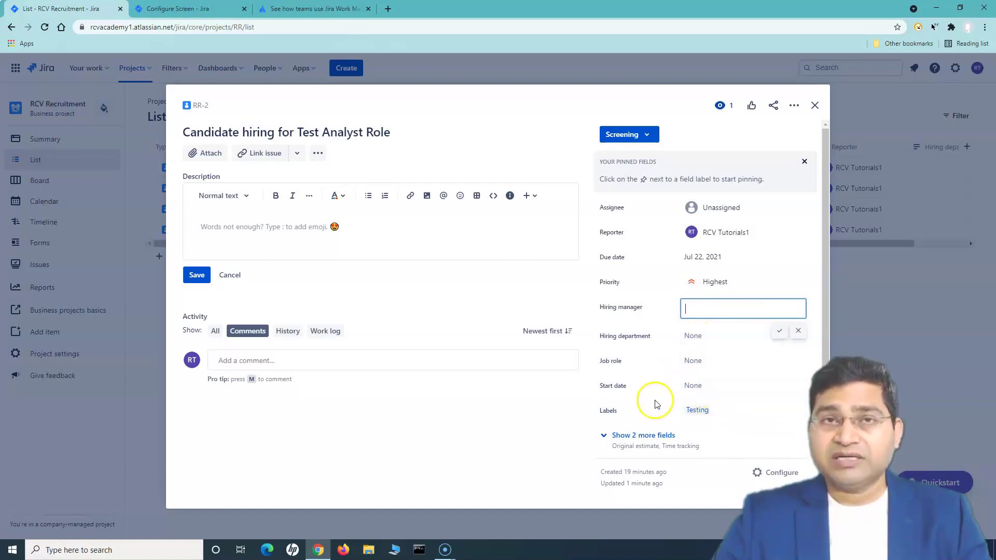
pyautogui.click(607, 436)
pyautogui.scroll(-1, 649, 417)
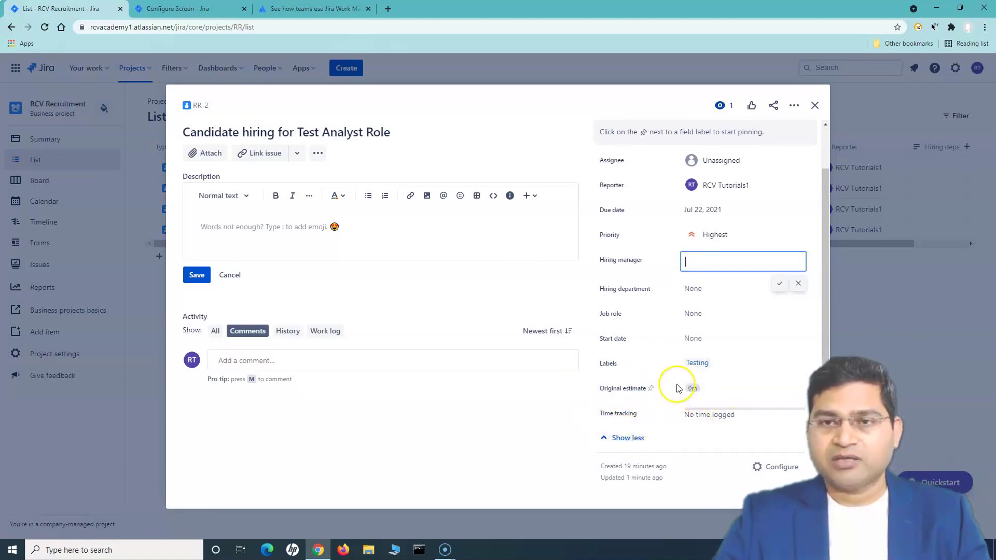
pyautogui.scroll(1, 677, 388)
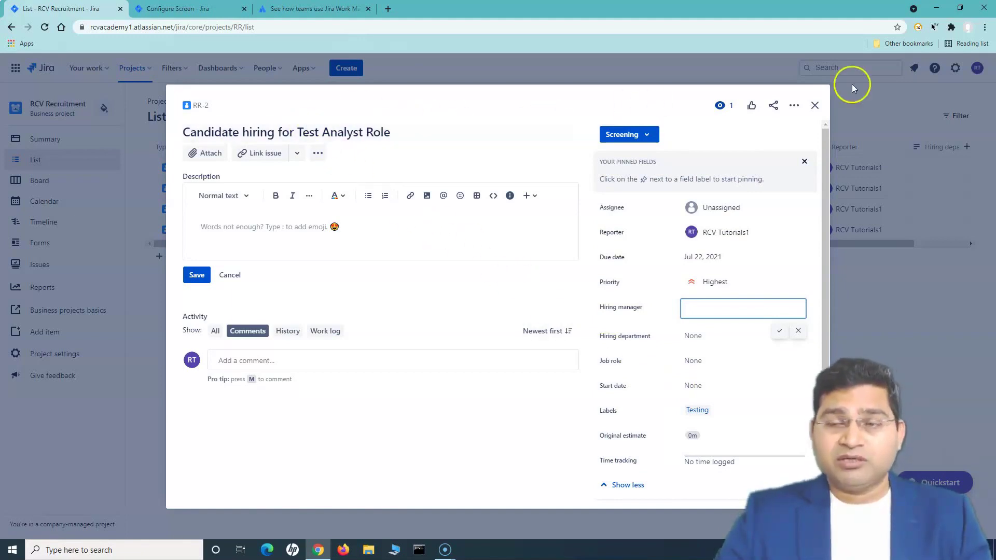
pyautogui.click(816, 107)
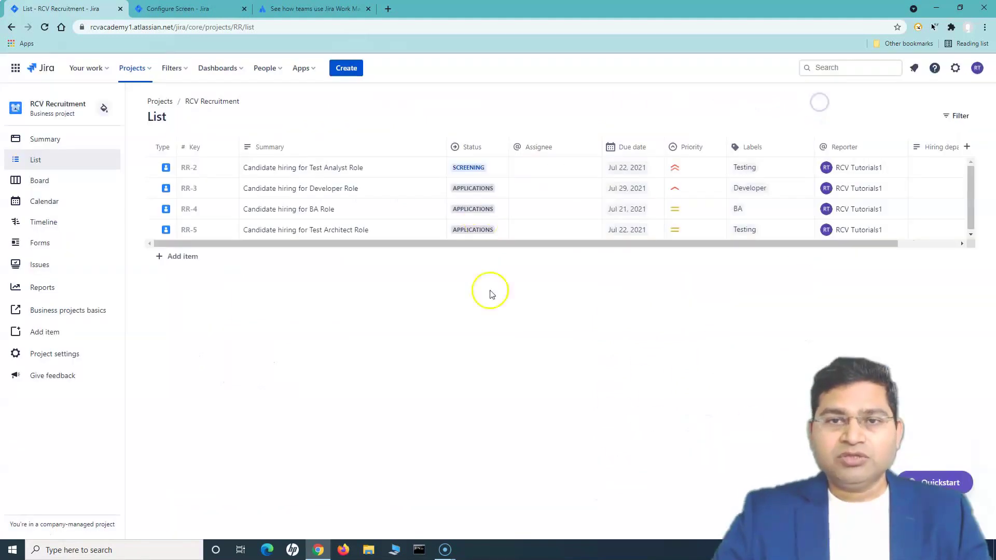